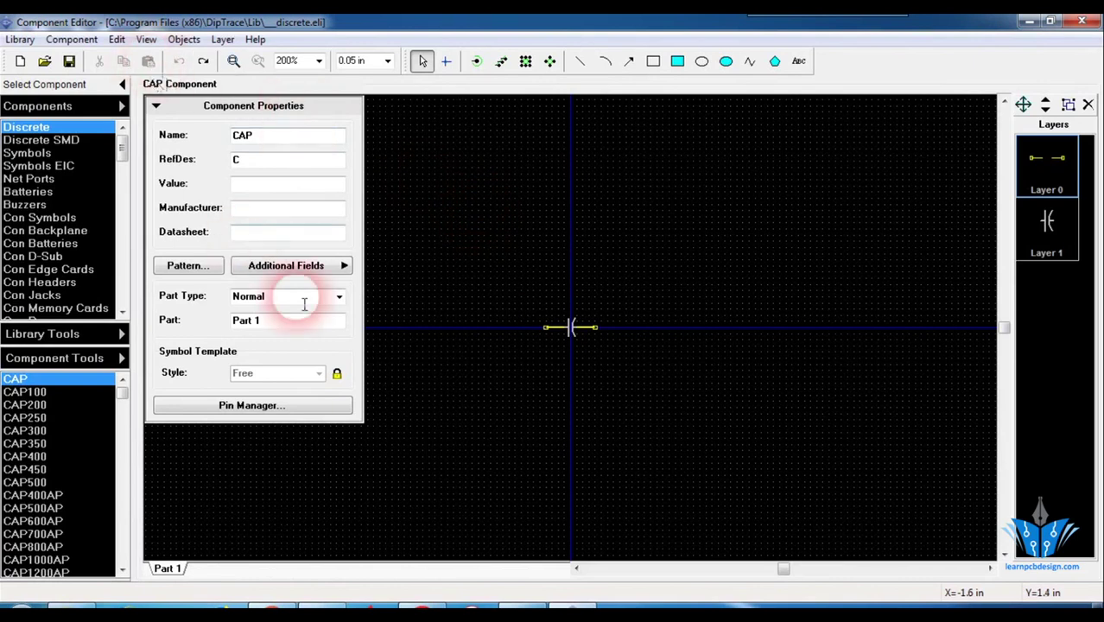
# Open the DipTrace launcher listing Schematic Capture, PCB Layout, Component Editor and Pattern Editor
pyautogui.click(522, 608)
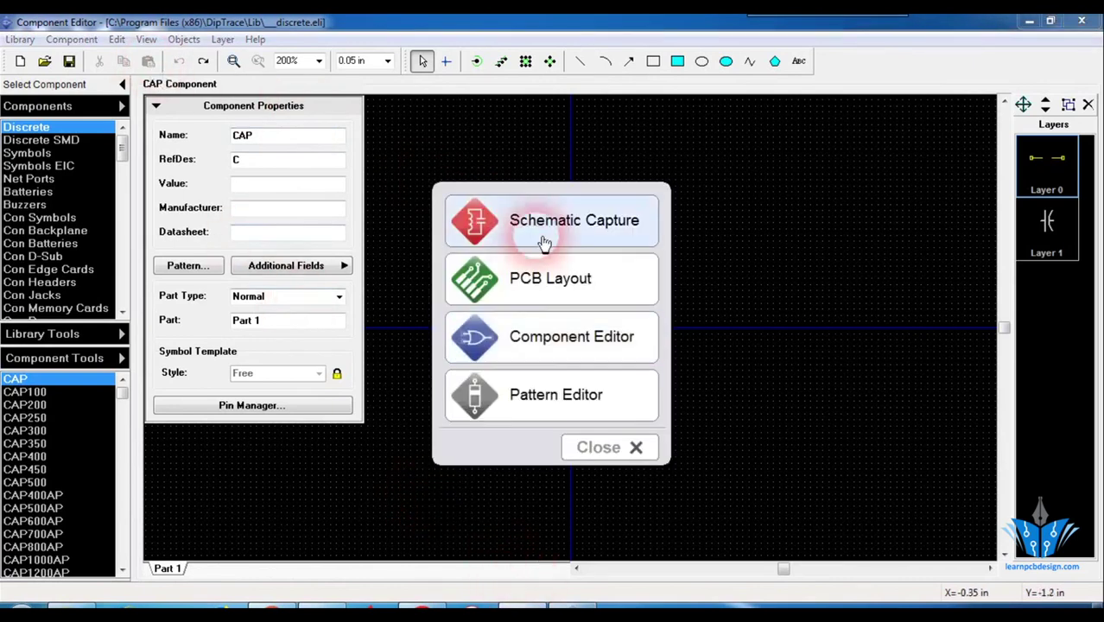
# Launch DipTrace Schematic and open the standard Discrete component library
pyautogui.click(547, 238)
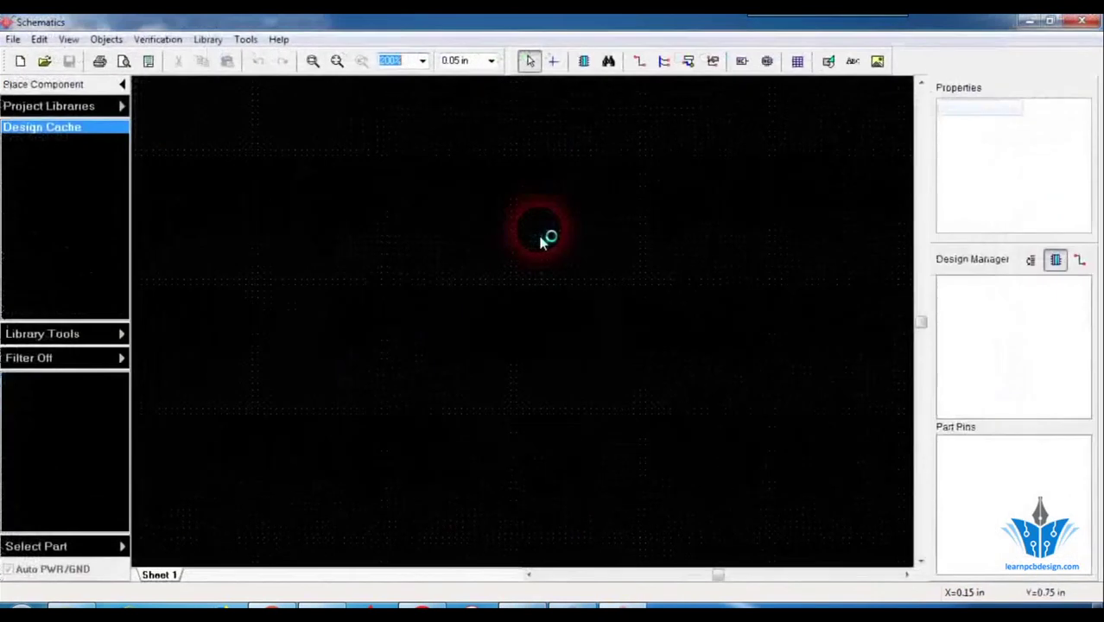
pyautogui.click(122, 106)
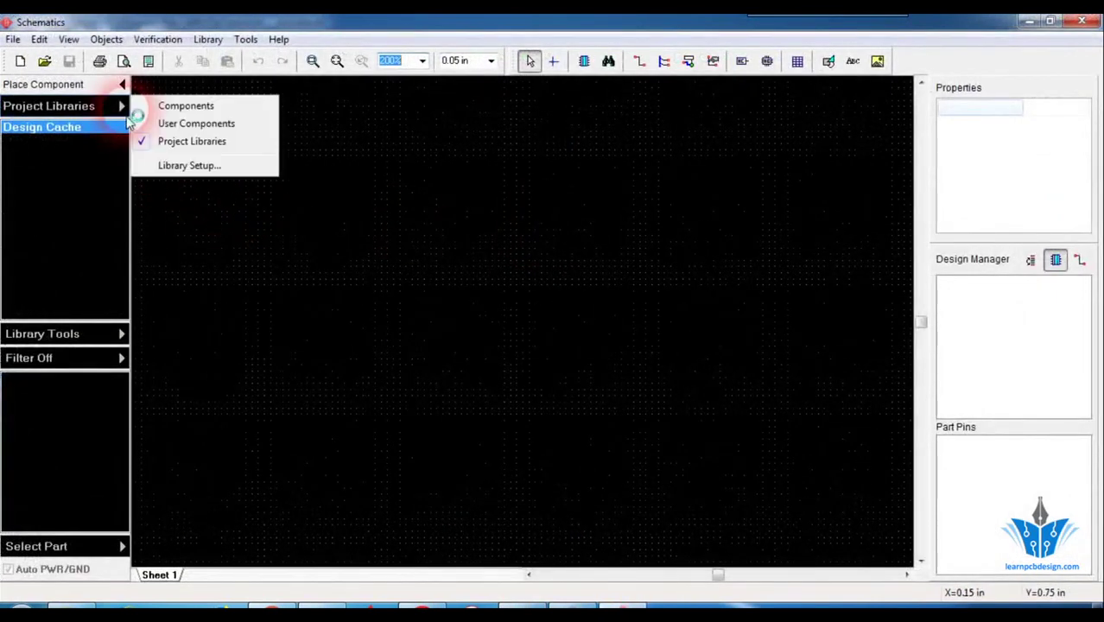
pyautogui.click(149, 106)
pyautogui.click(111, 128)
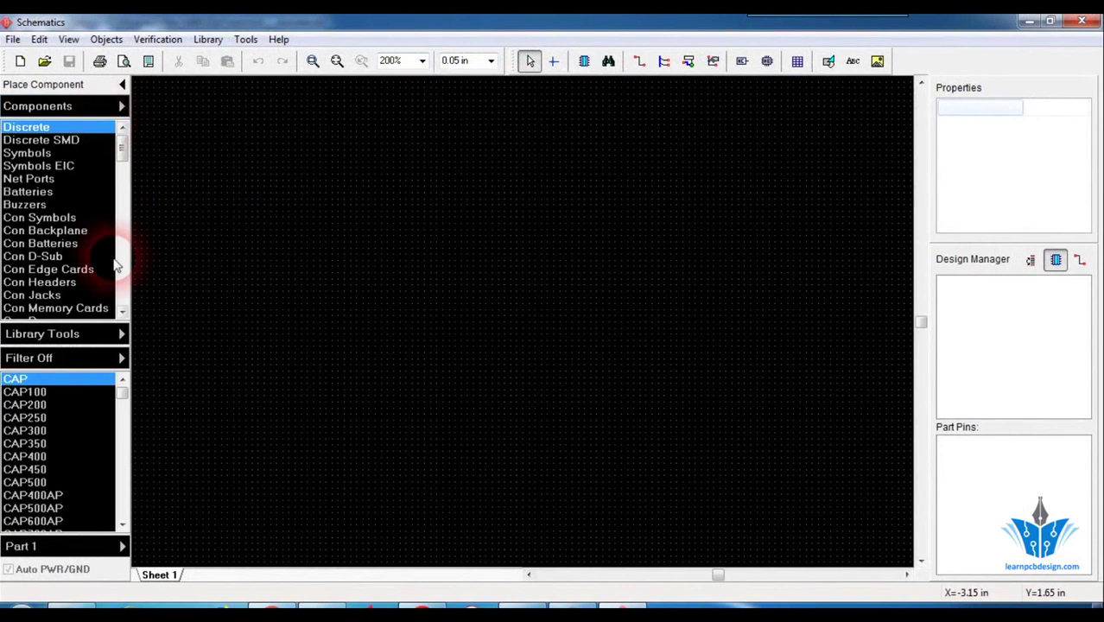
# Place a RES resistor from the Discrete library on the sheet as R1 and select it
pyautogui.click(121, 524)
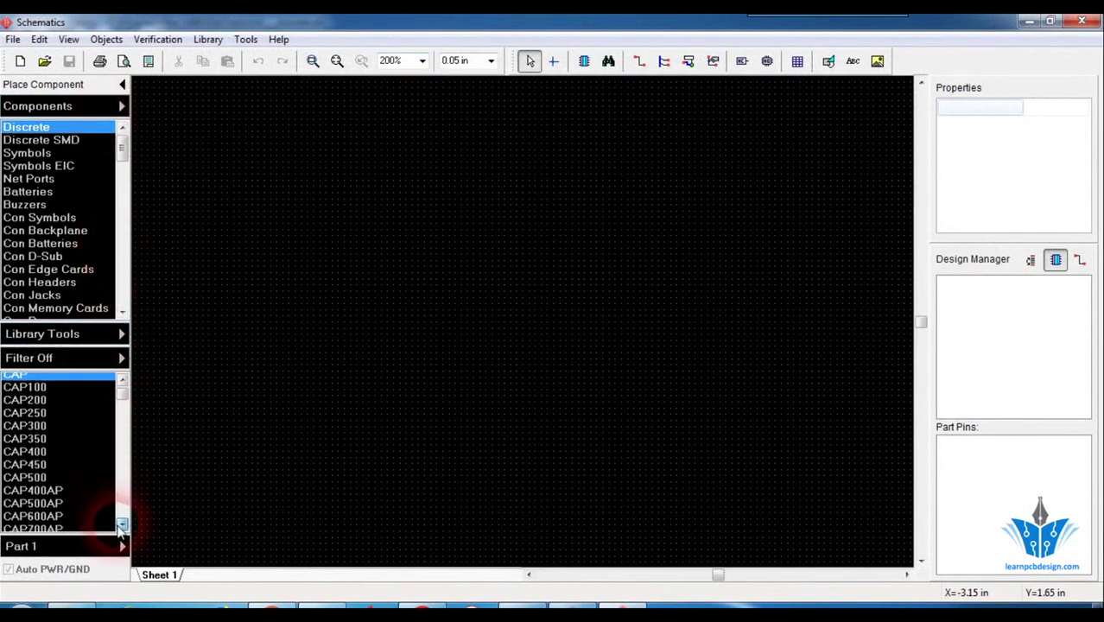
pyautogui.click(122, 525)
pyautogui.click(122, 525)
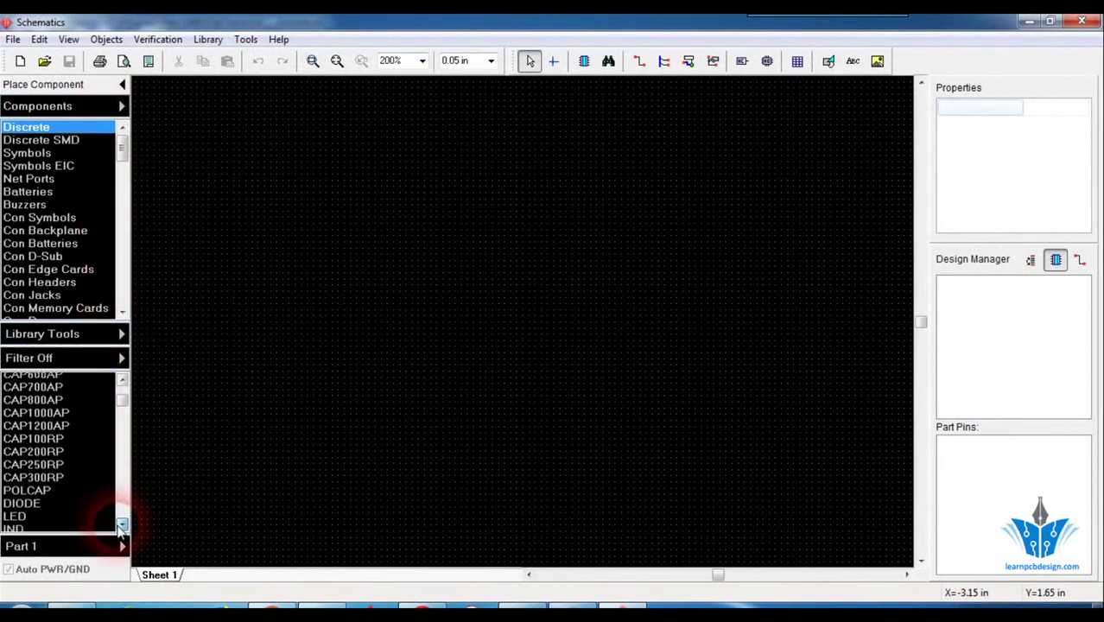
pyautogui.click(122, 525)
pyautogui.click(122, 525)
pyautogui.click(121, 525)
pyautogui.click(122, 524)
pyautogui.click(122, 525)
pyautogui.click(122, 525)
pyautogui.click(122, 525)
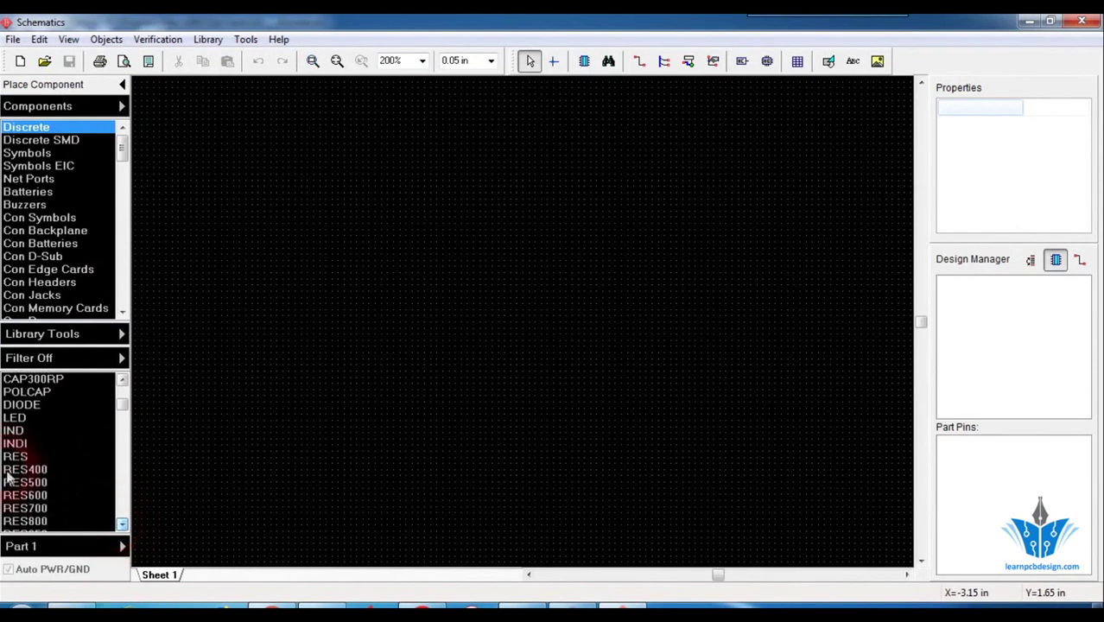
pyautogui.click(13, 460)
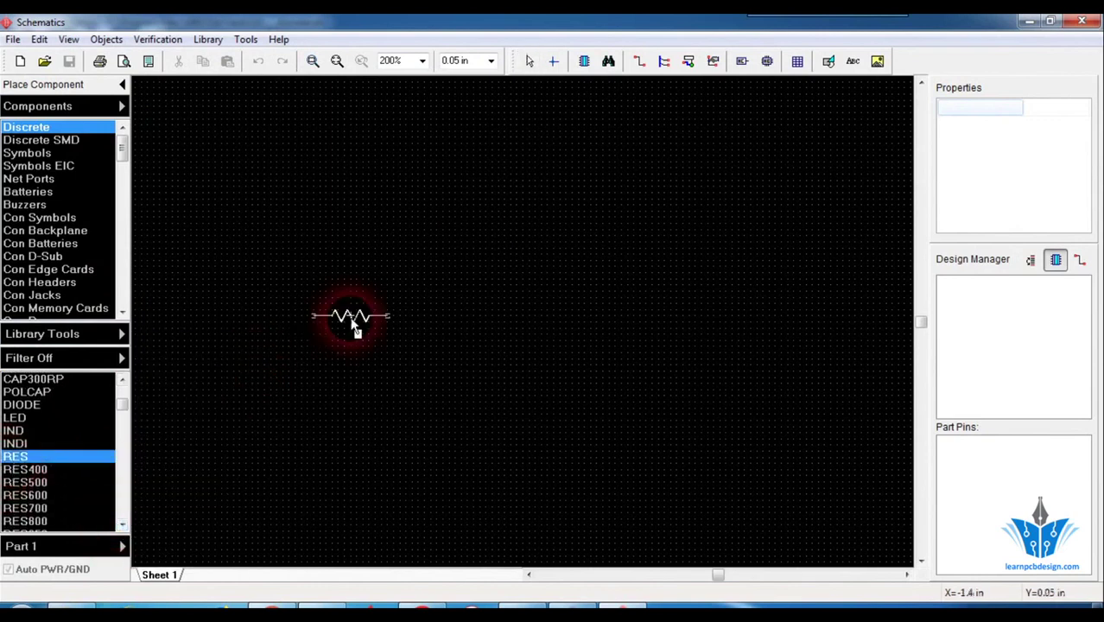
pyautogui.click(351, 316)
pyautogui.press('Escape')
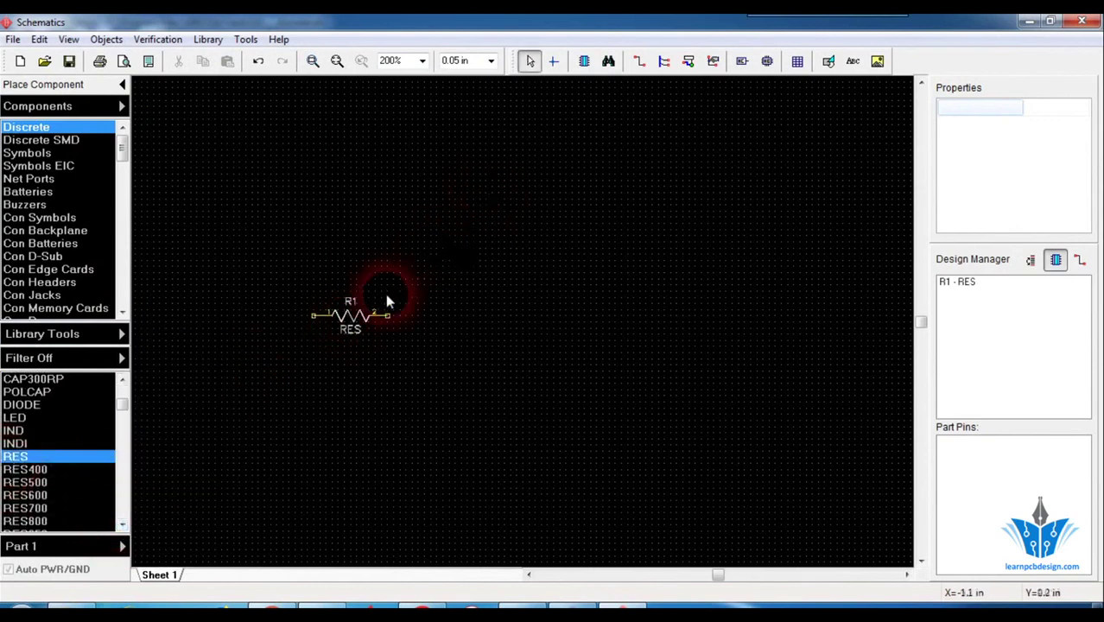
pyautogui.click(358, 324)
# Attach the 0.25 Watt pattern from the user Resistor pattern library to R1
pyautogui.rightClick(354, 321)
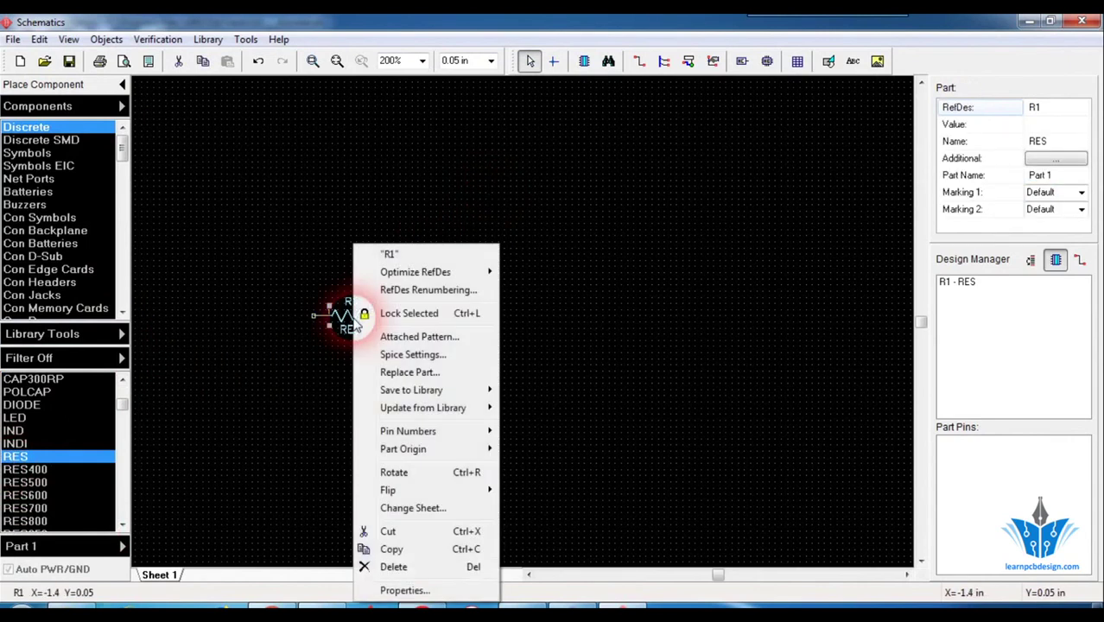
pyautogui.click(408, 337)
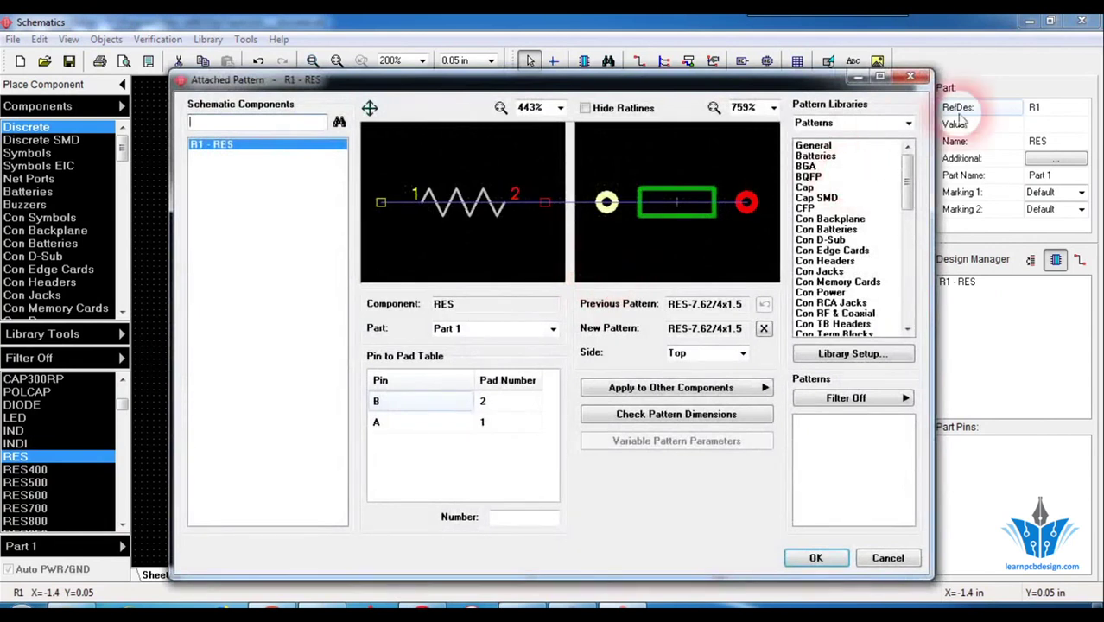
pyautogui.click(909, 123)
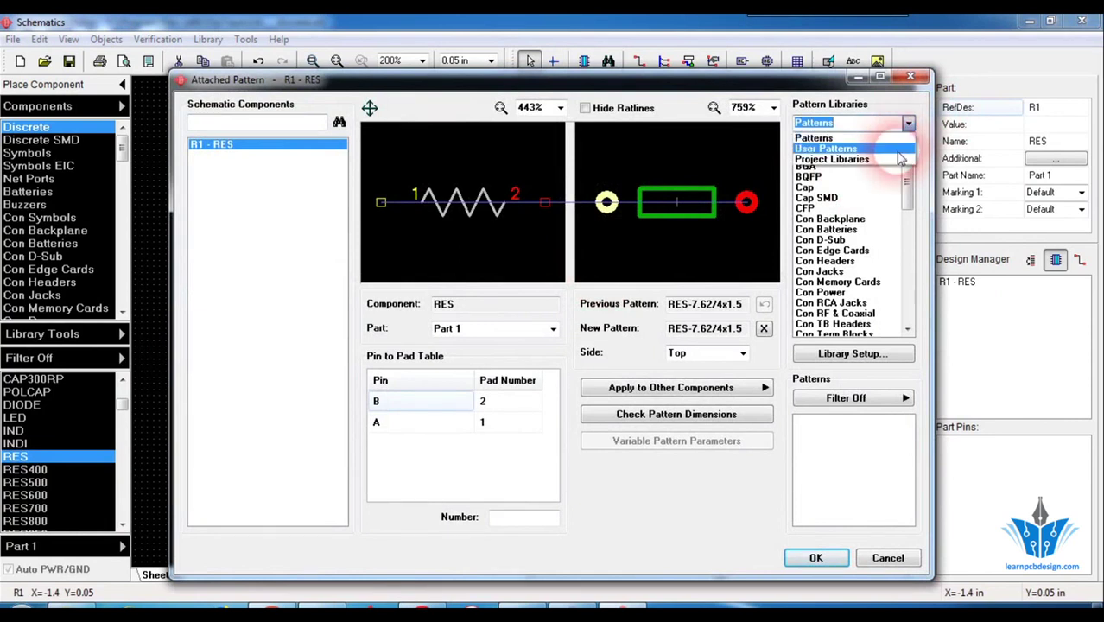
pyautogui.click(898, 150)
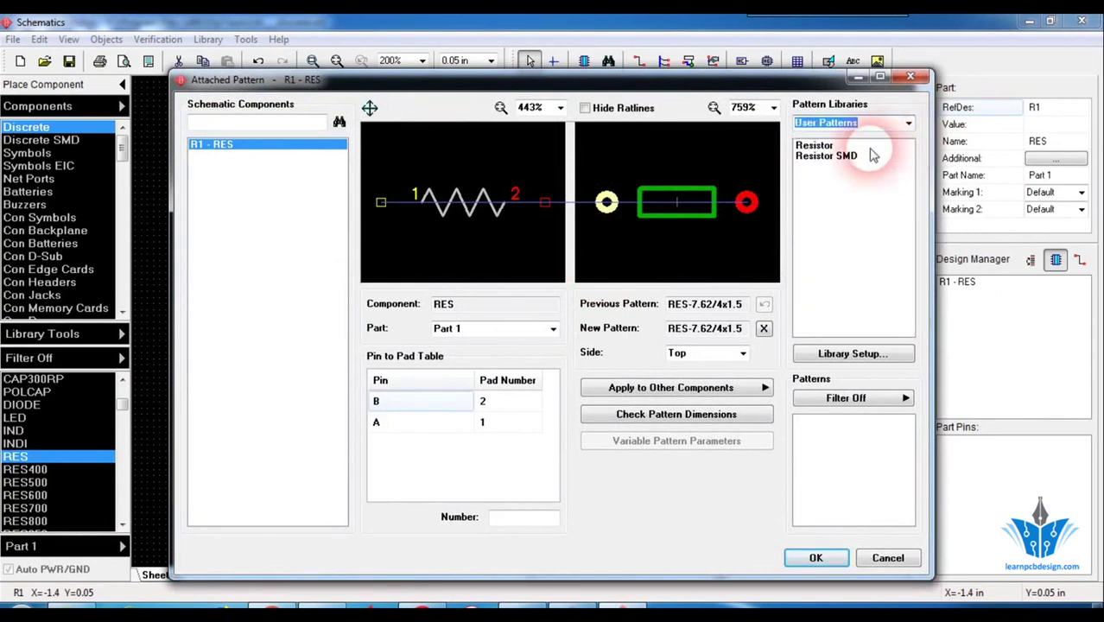
pyautogui.click(871, 147)
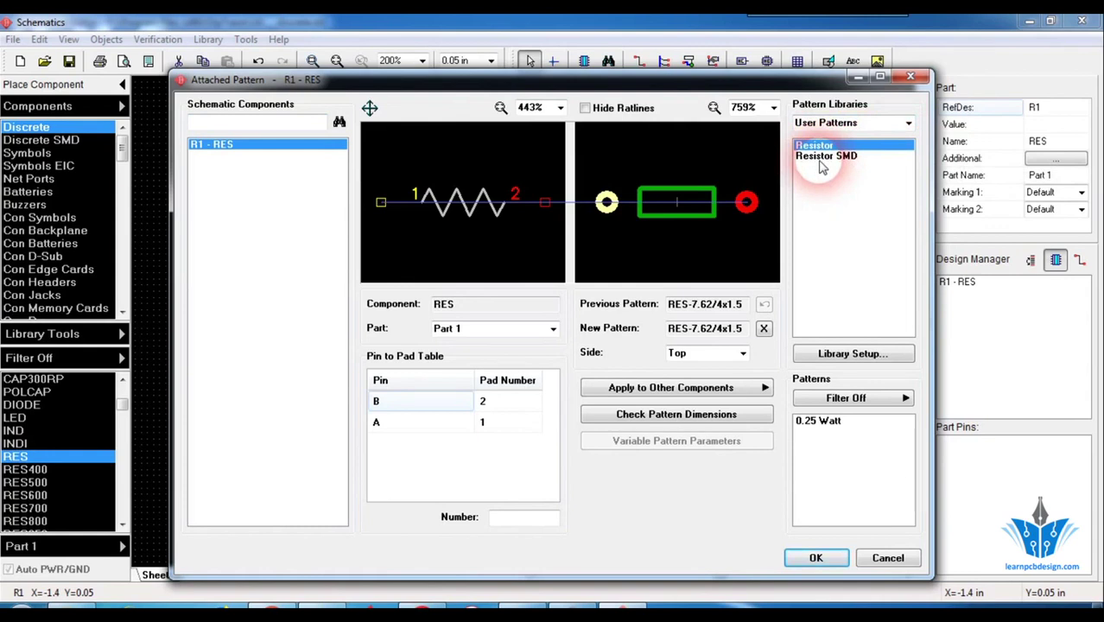
pyautogui.click(820, 430)
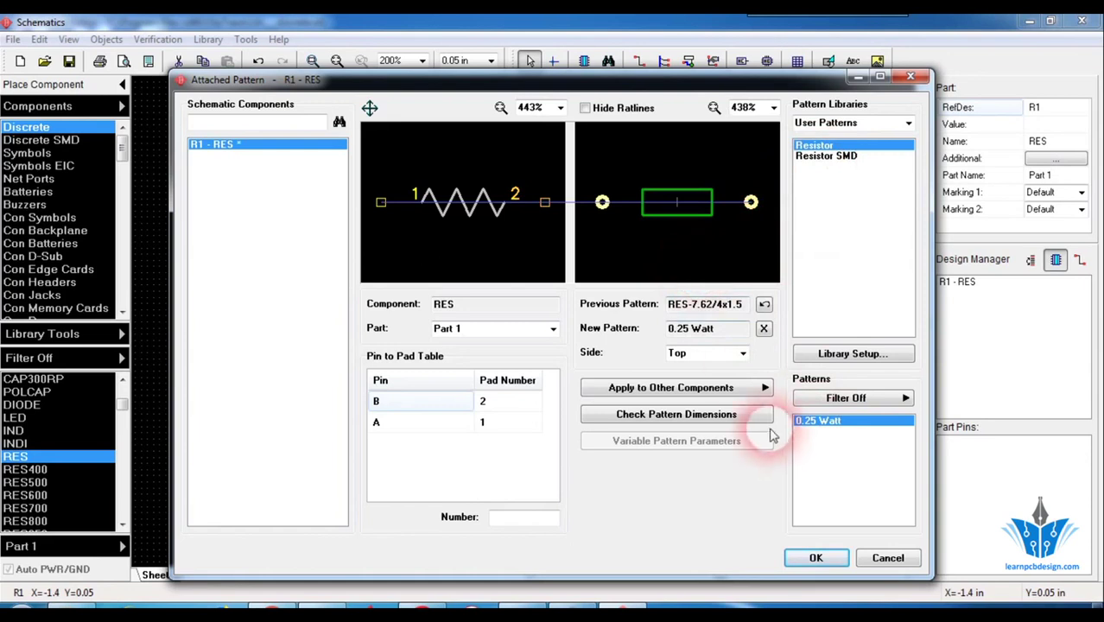
pyautogui.click(816, 557)
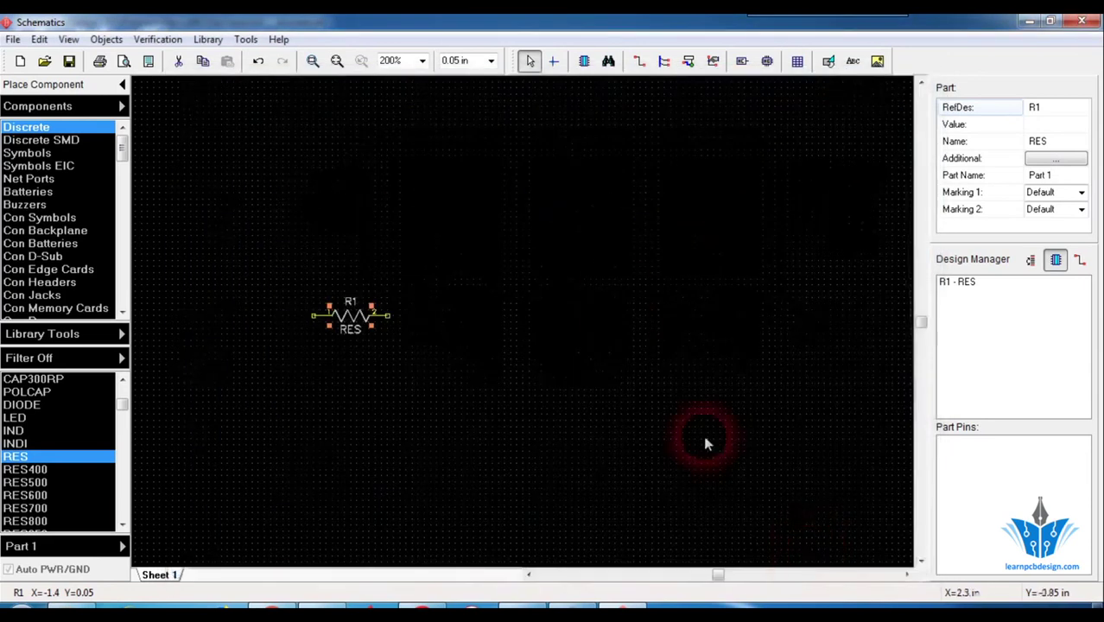
pyautogui.click(617, 302)
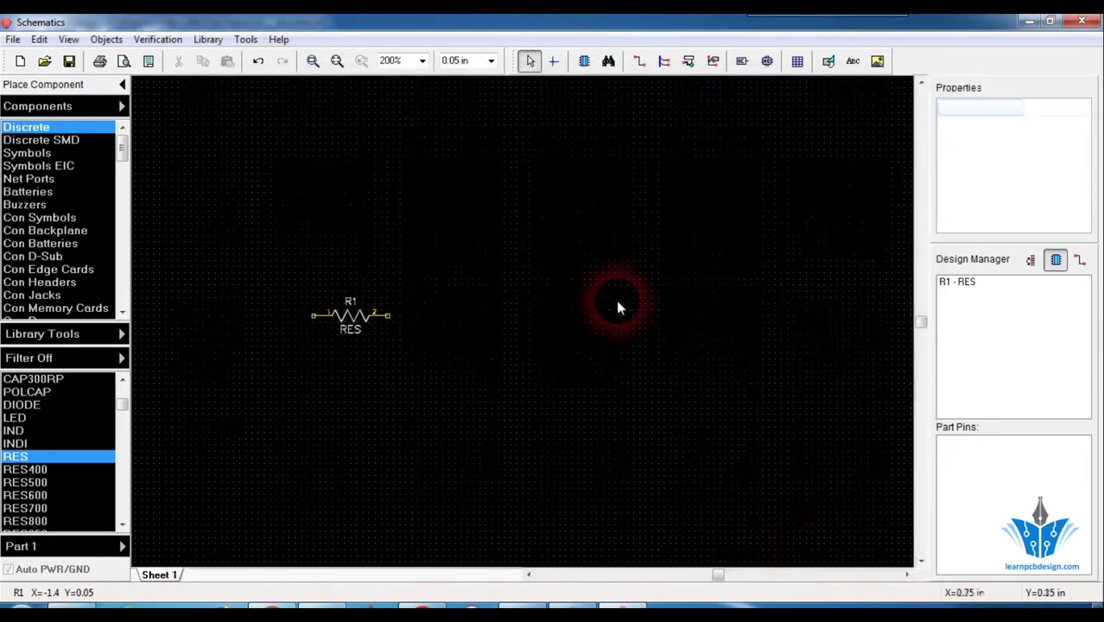
# Inspect R1's part properties, deselect it, and switch back to the Component Editor window
pyautogui.click(353, 314)
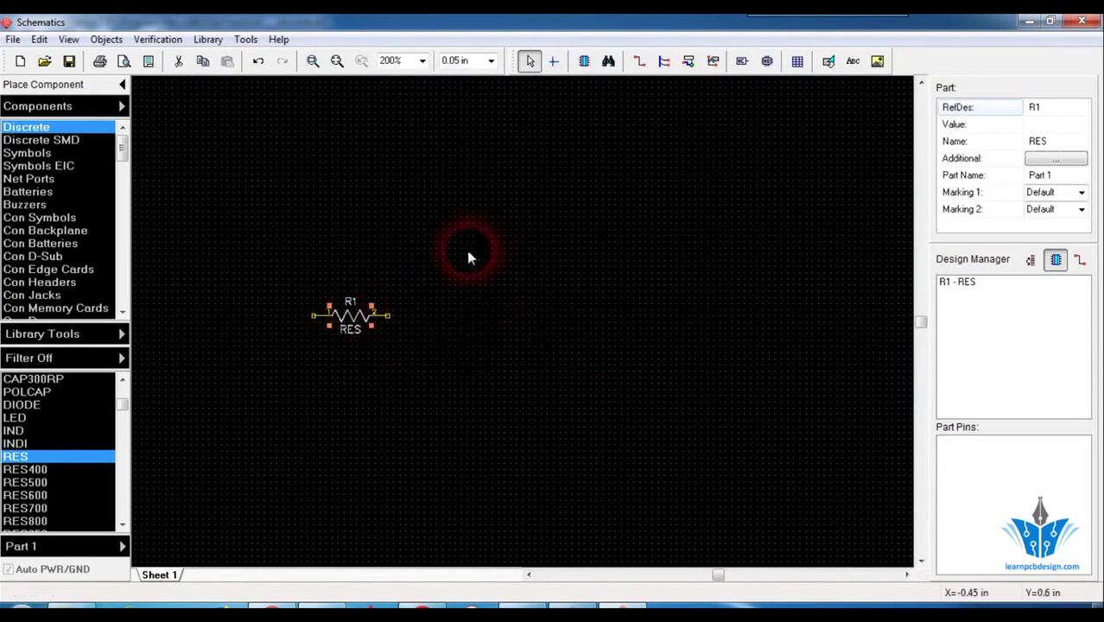
pyautogui.click(323, 183)
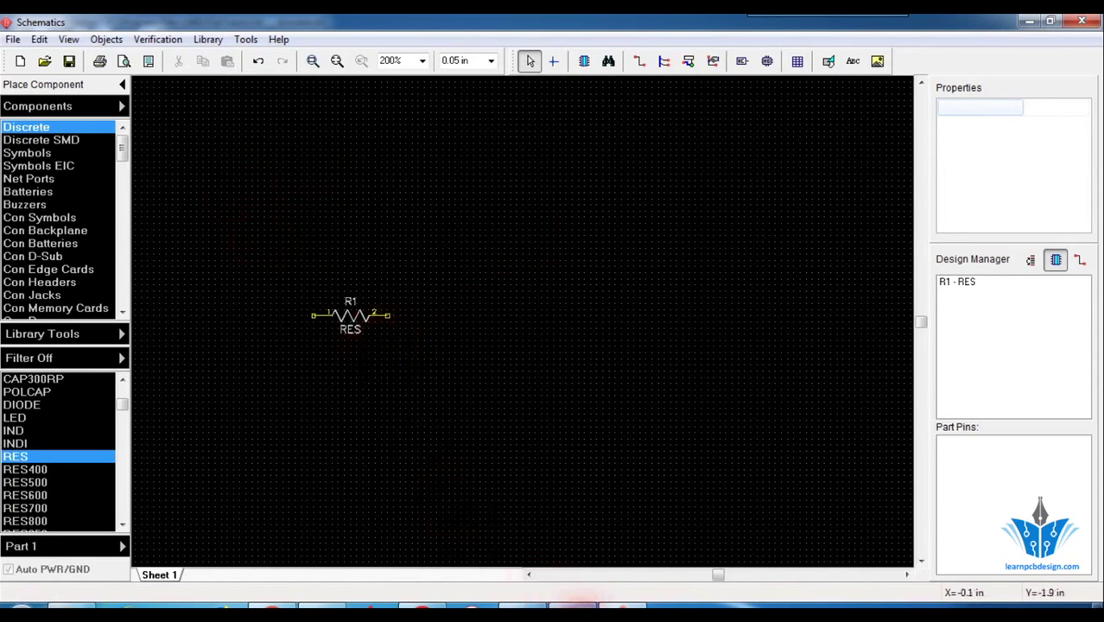
pyautogui.click(581, 605)
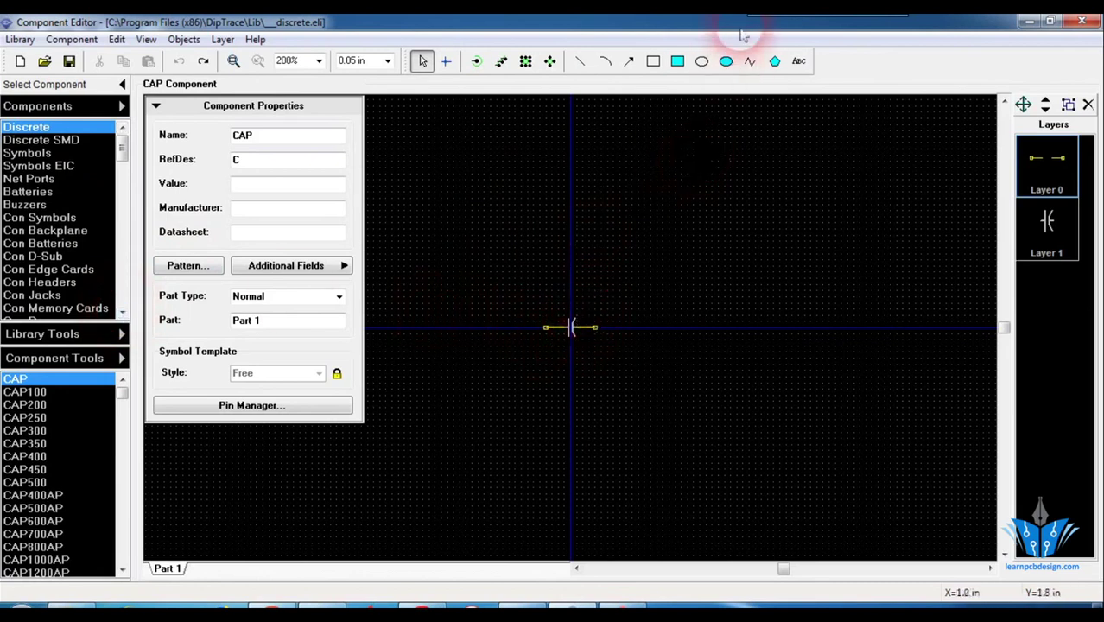
# Start a polyline on the canvas, then cancel the unfinished polyline
pyautogui.click(750, 61)
pyautogui.click(699, 224)
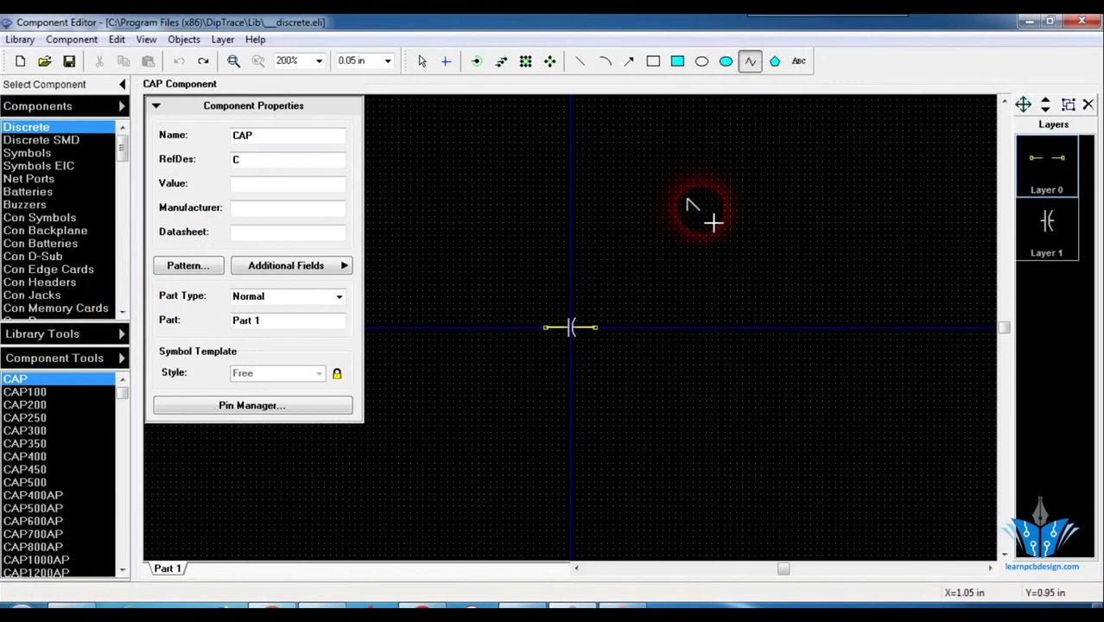
pyautogui.rightClick(688, 201)
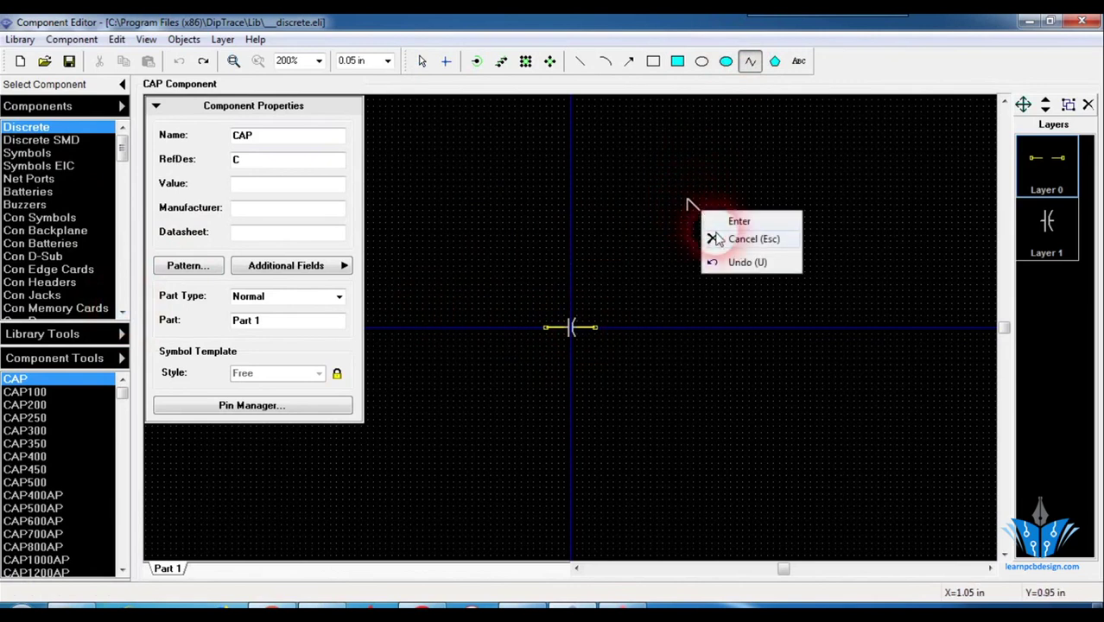
pyautogui.click(726, 236)
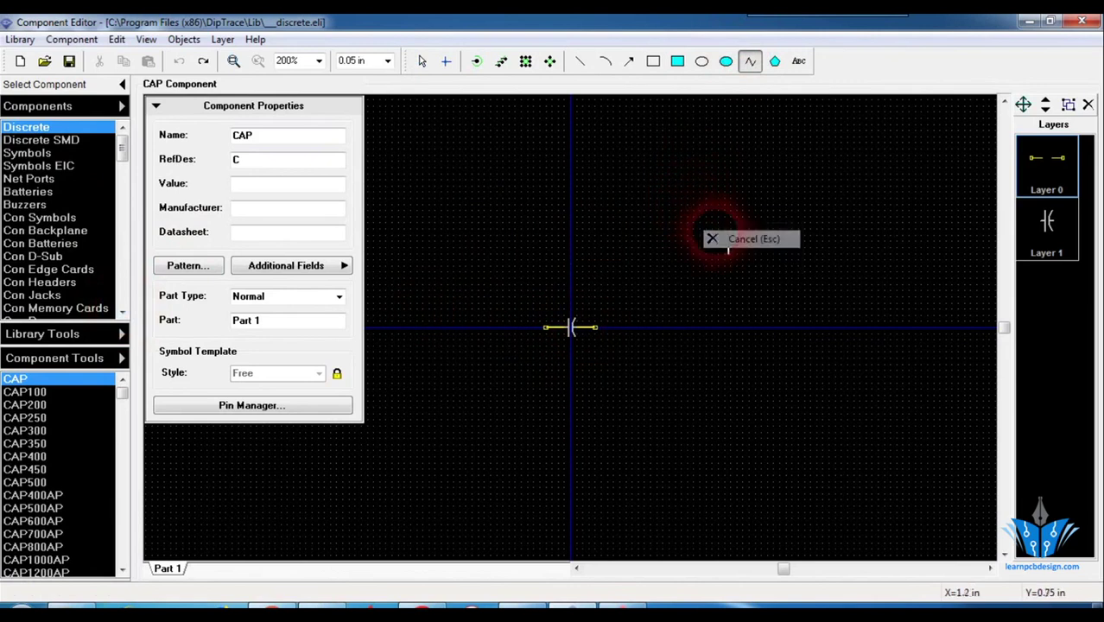
# Open the RES resistor from the Discrete library and box-select its entire symbol
pyautogui.click(122, 571)
pyautogui.click(122, 571)
pyautogui.click(122, 571)
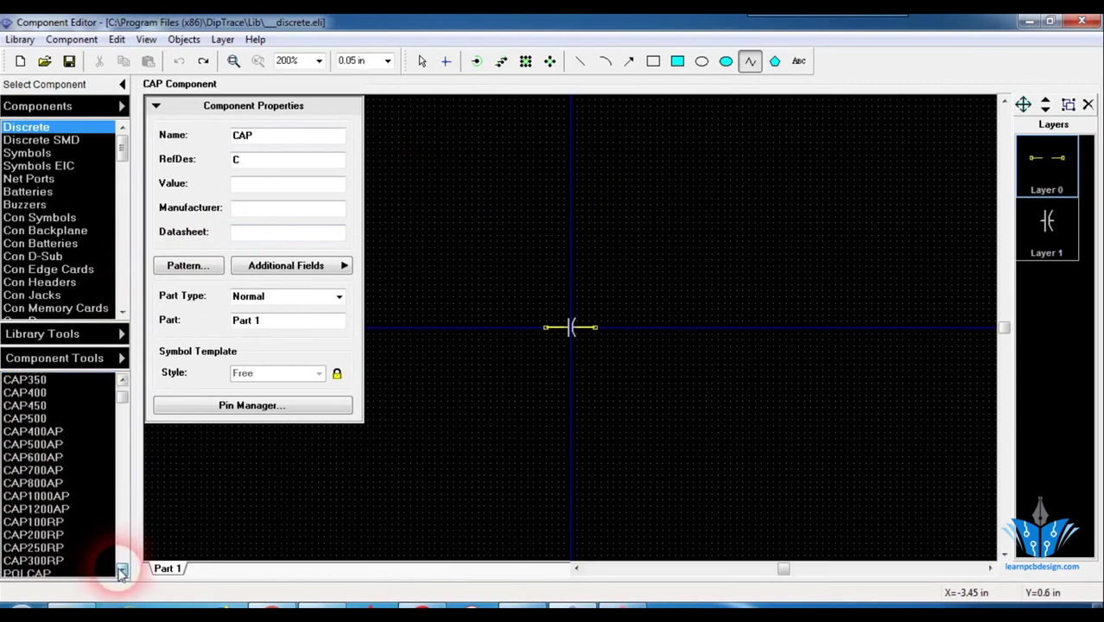
pyautogui.click(122, 571)
pyautogui.click(122, 571)
pyautogui.click(122, 571)
pyautogui.click(122, 571)
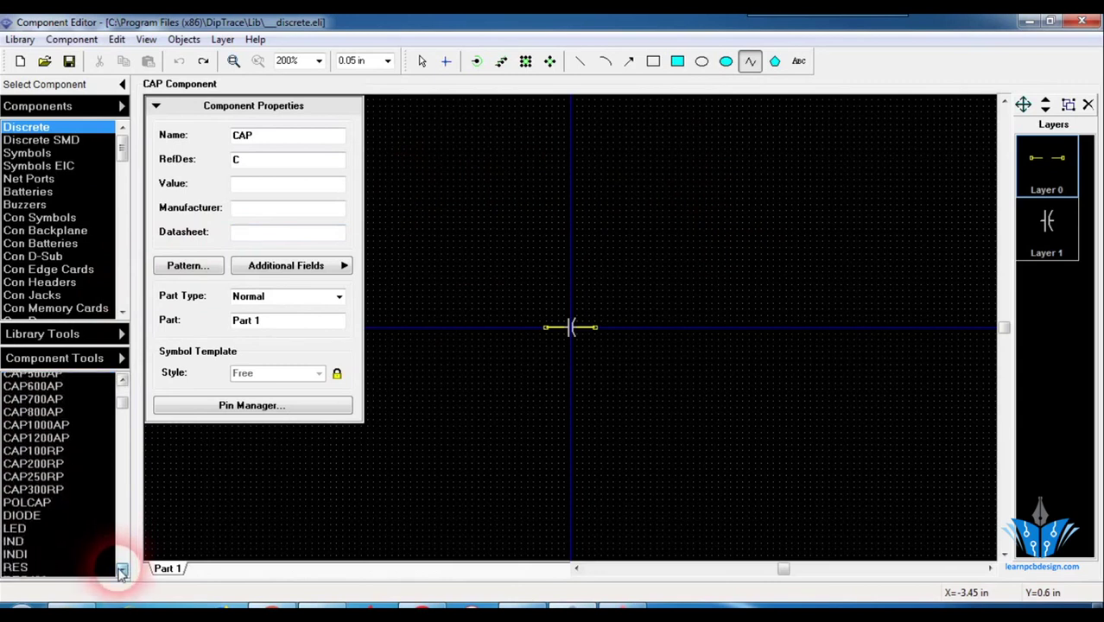
pyautogui.click(122, 572)
pyautogui.click(122, 571)
pyautogui.click(19, 522)
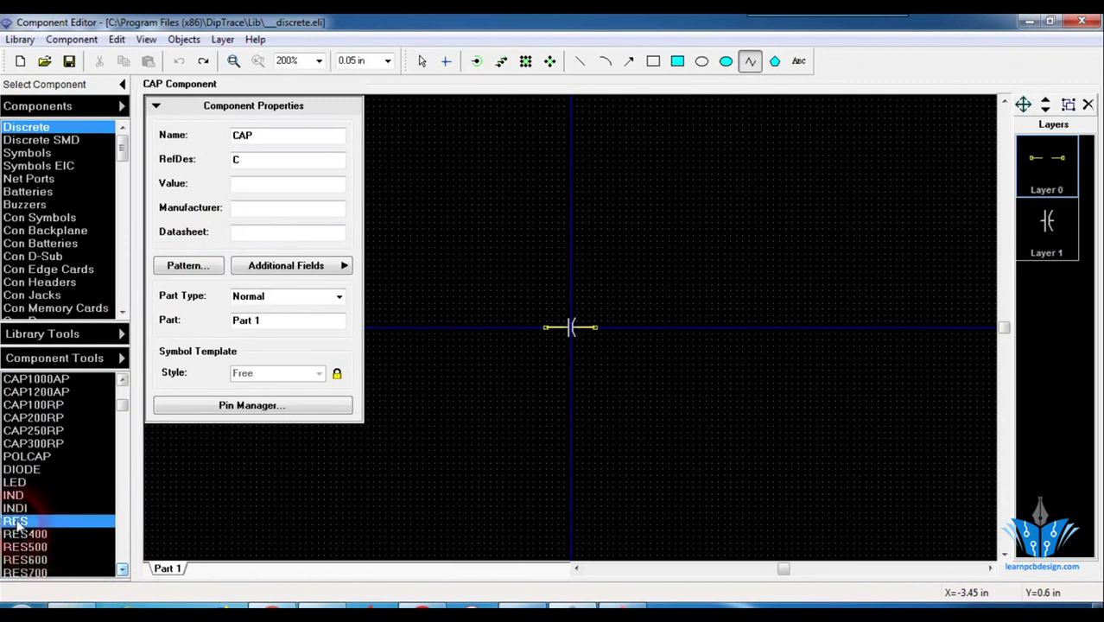
pyautogui.rightClick(439, 277)
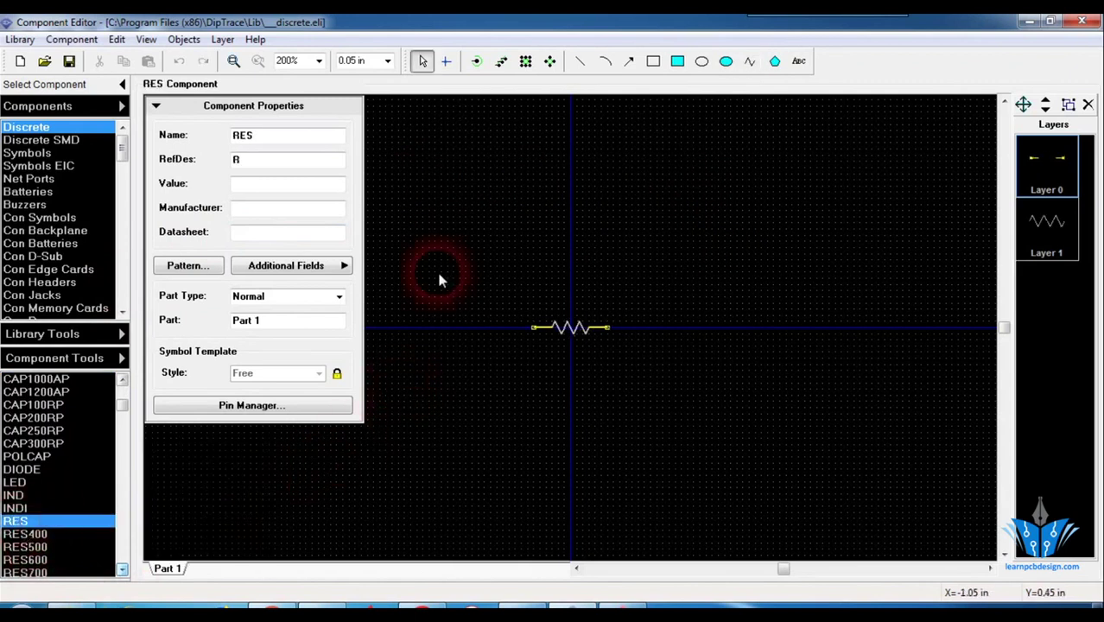
pyautogui.moveTo(471, 263)
pyautogui.mouseDown()
pyautogui.moveTo(642, 383)
pyautogui.moveTo(740, 427)
pyautogui.mouseUp()
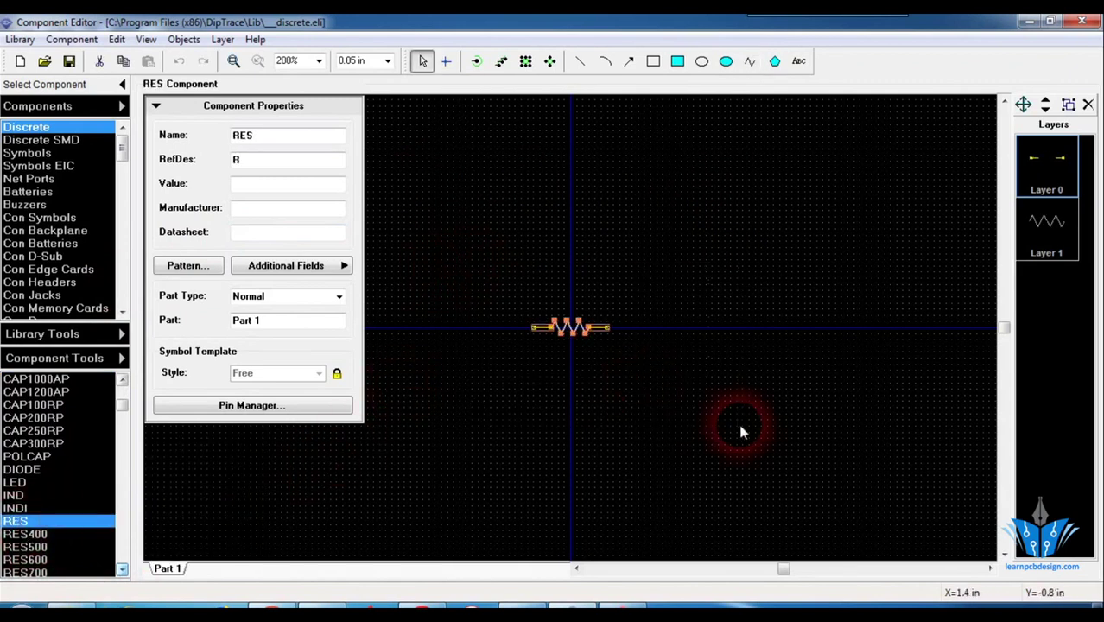
# Create a new user component library named 'Resistor My library' without saving Discrete
pyautogui.click(21, 39)
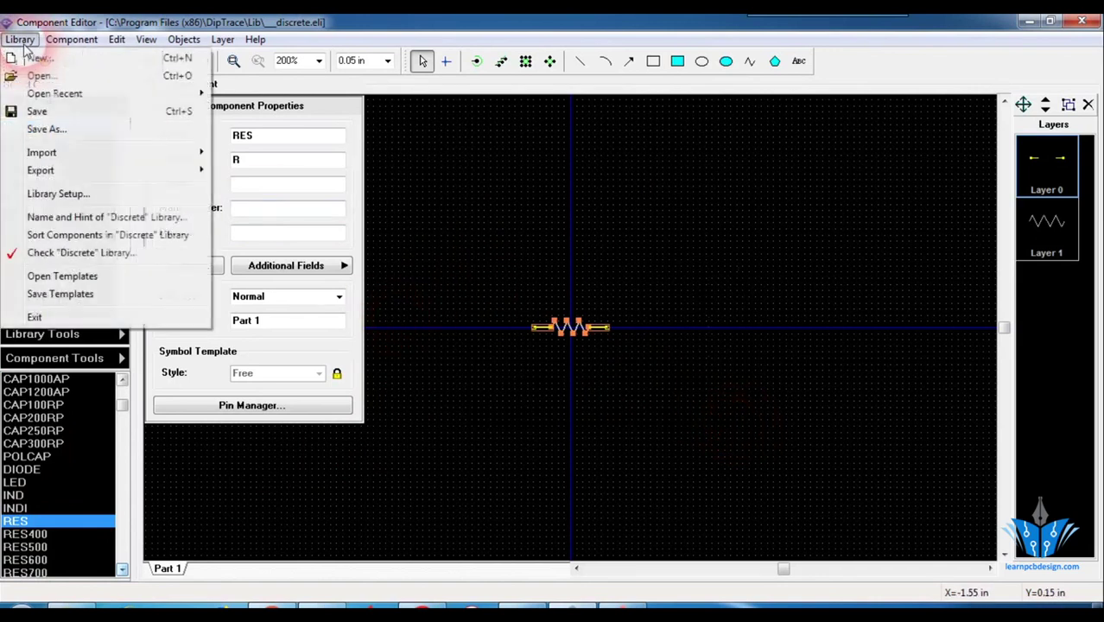
pyautogui.click(36, 58)
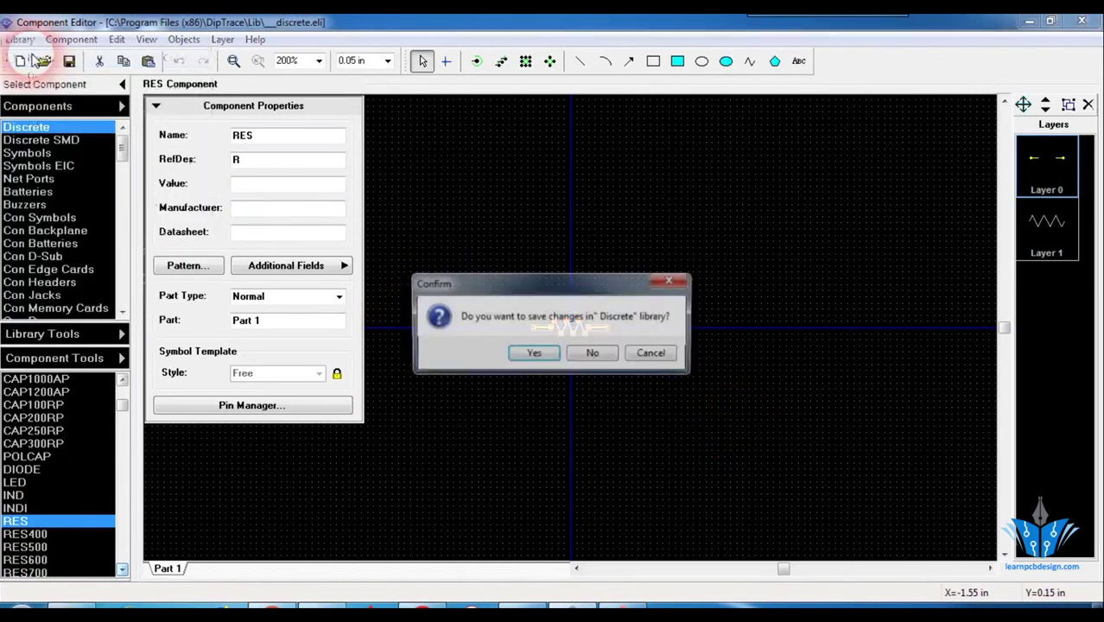
pyautogui.click(593, 354)
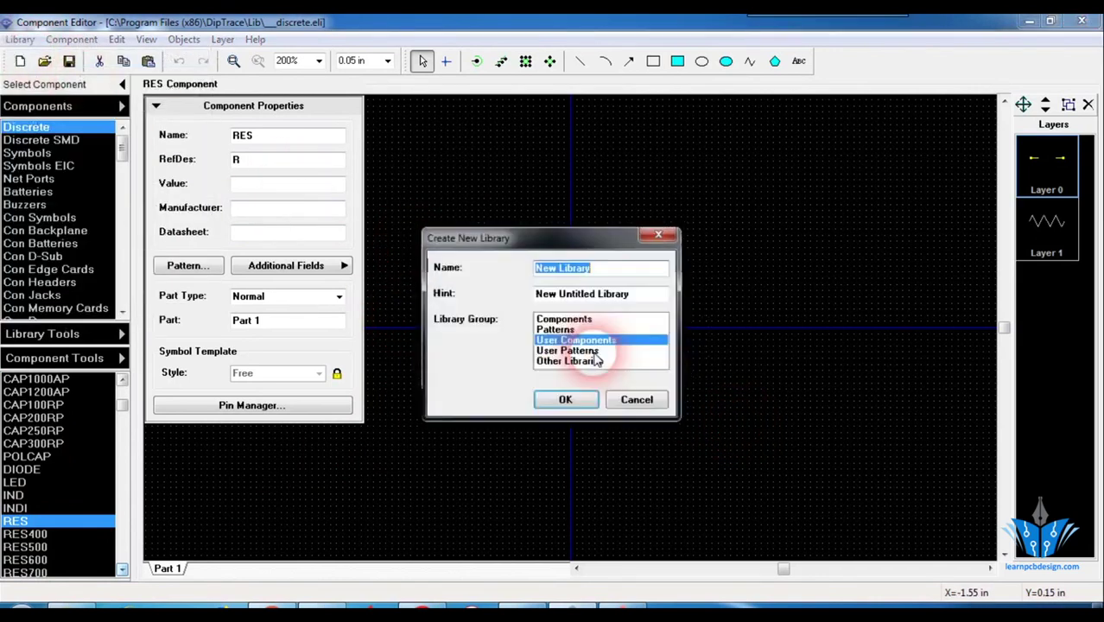
pyautogui.click(617, 273)
pyautogui.press('BackSpace')
pyautogui.press('BackSpace')
pyautogui.press('BackSpace')
pyautogui.press('BackSpace')
pyautogui.press('BackSpace')
pyautogui.press('BackSpace')
pyautogui.press('BackSpace')
pyautogui.press('BackSpace')
pyautogui.press('BackSpace')
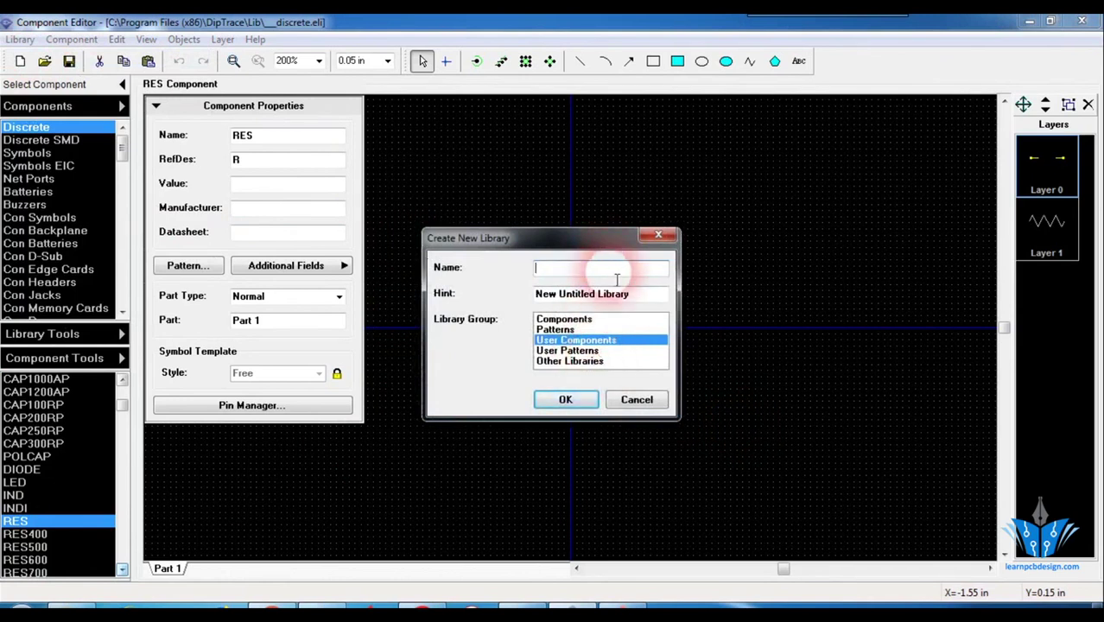
pyautogui.write('Resisto')
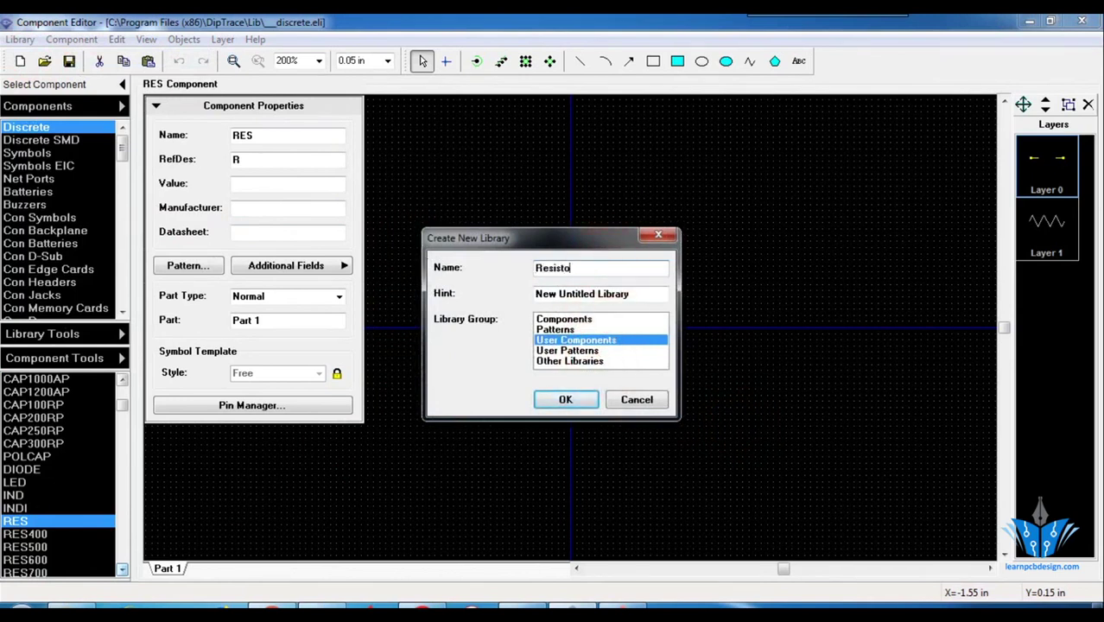
pyautogui.write('r My library')
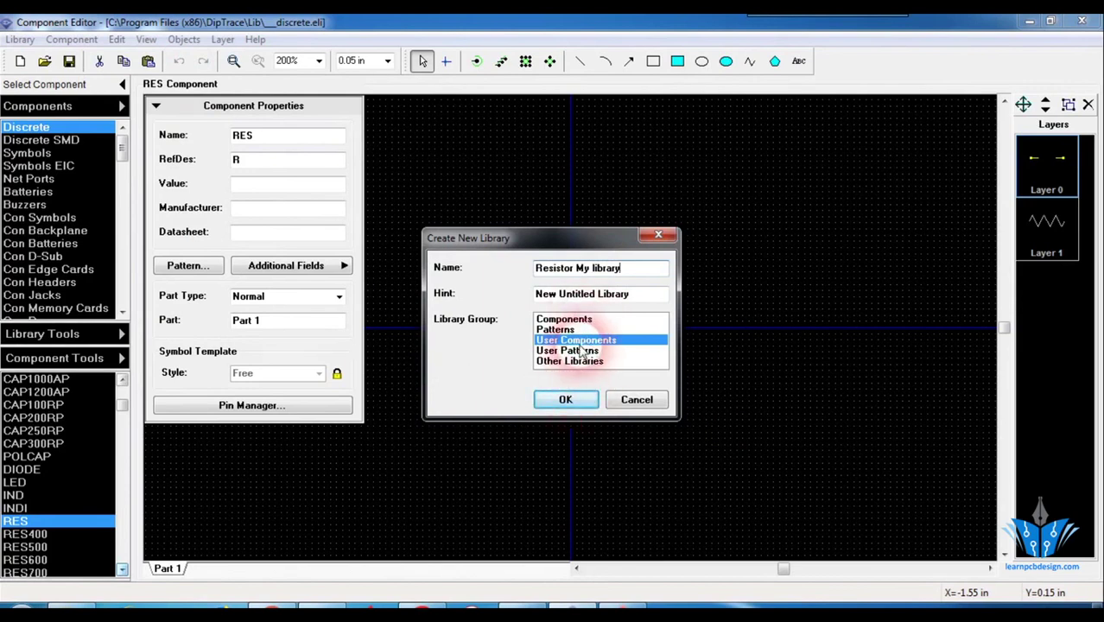
pyautogui.click(570, 400)
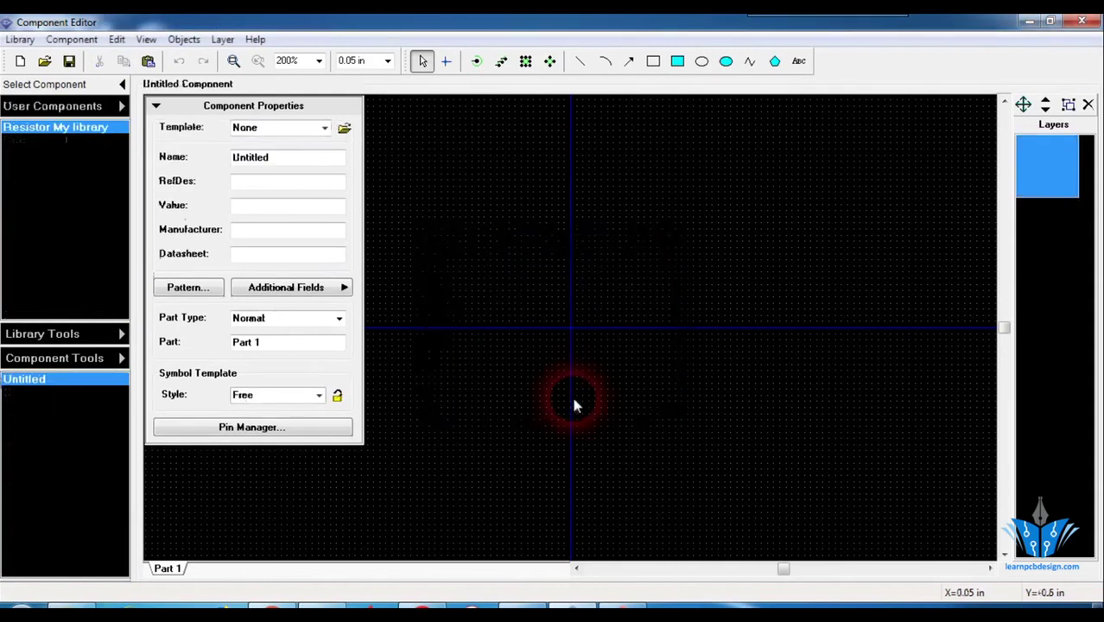
# Paste the copied resistor symbol into the Untitled component and centre it on the origin
pyautogui.rightClick(512, 317)
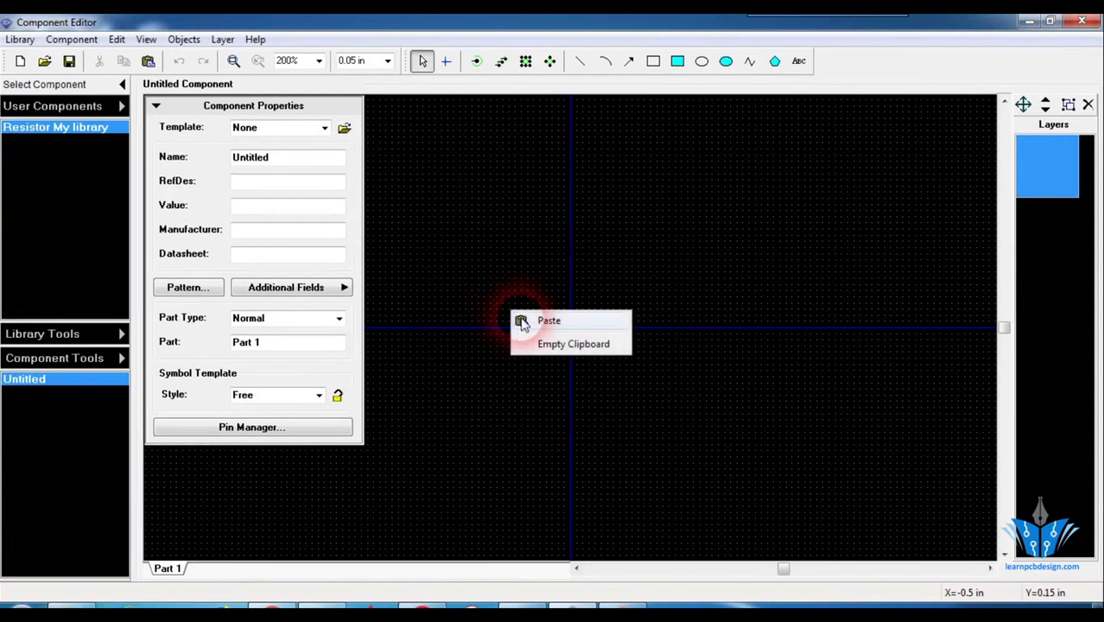
pyautogui.click(523, 320)
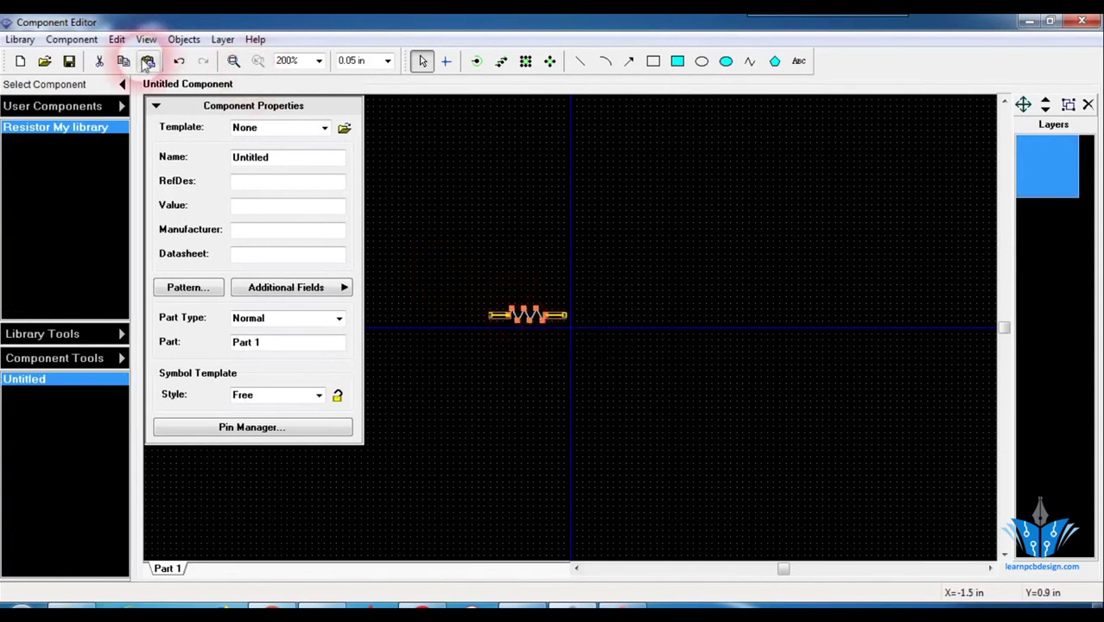
pyautogui.click(115, 40)
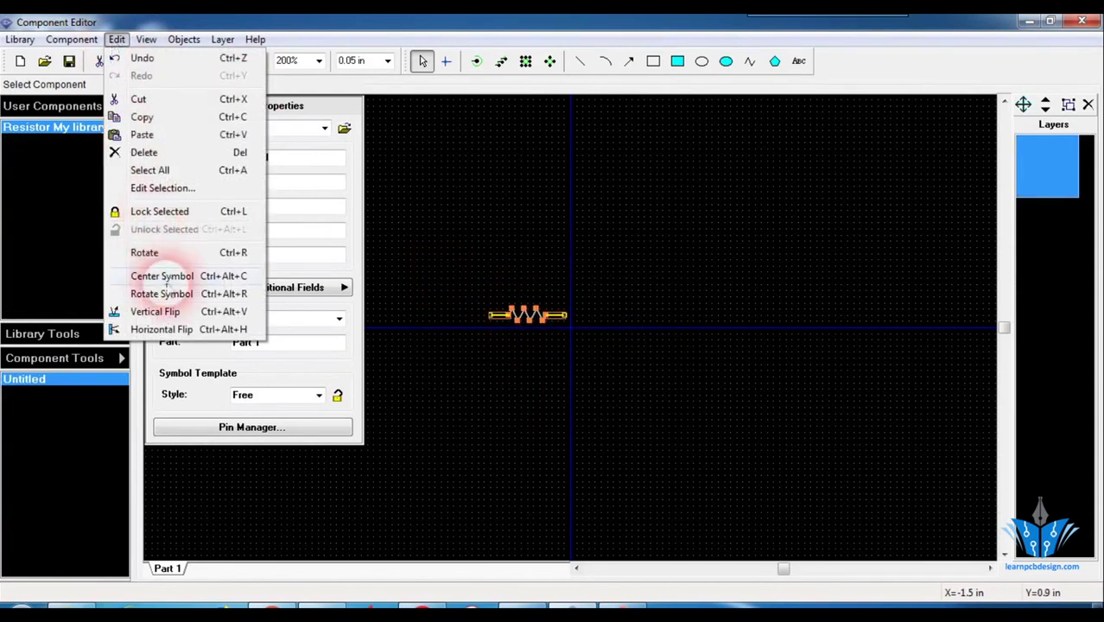
pyautogui.click(162, 276)
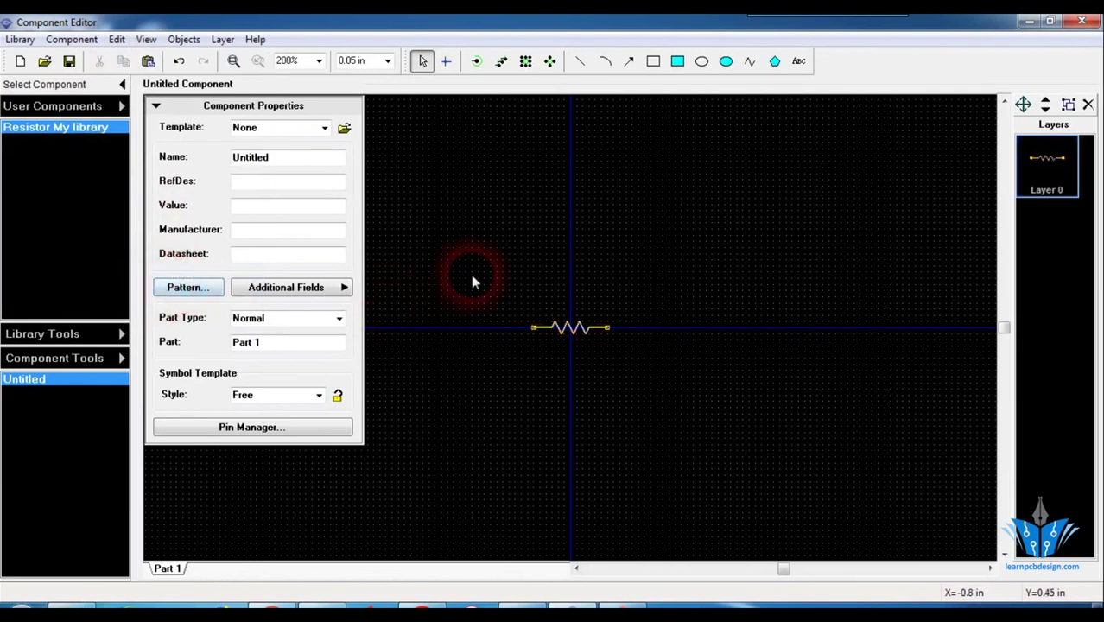
# Attach the 0.25 Watt footprint from the user Resistor pattern library to the component
pyautogui.click(183, 288)
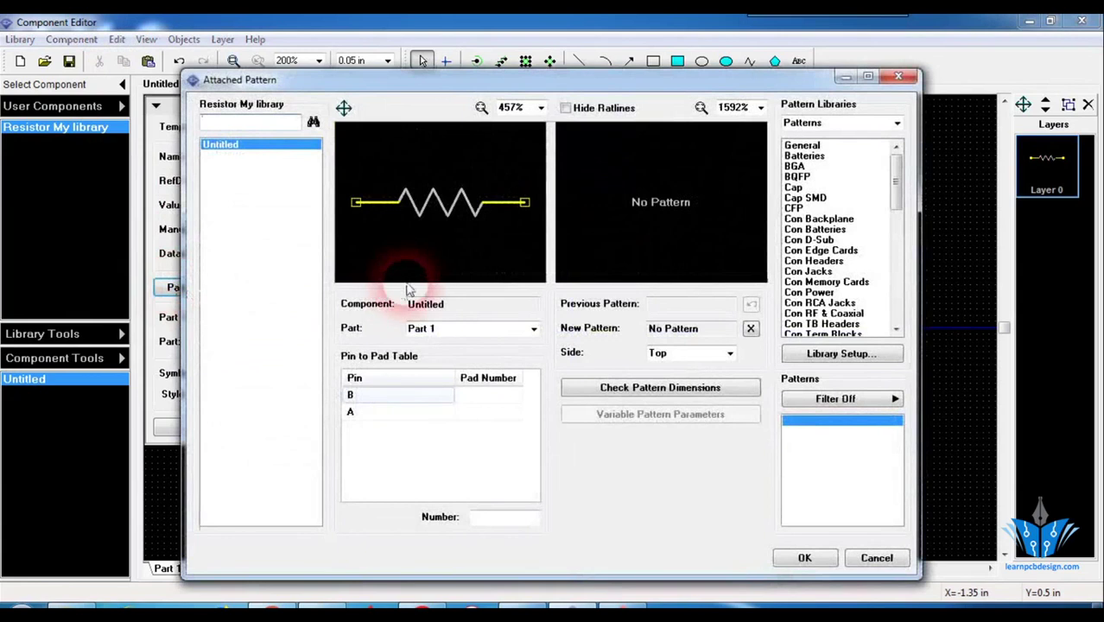
pyautogui.click(897, 123)
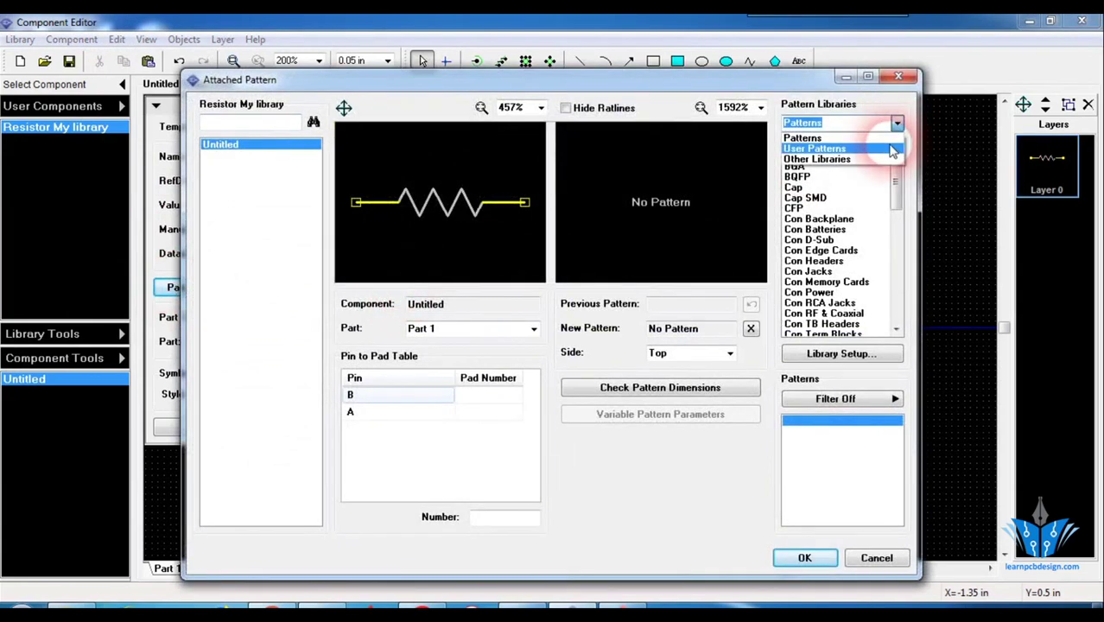
pyautogui.click(892, 149)
pyautogui.click(861, 145)
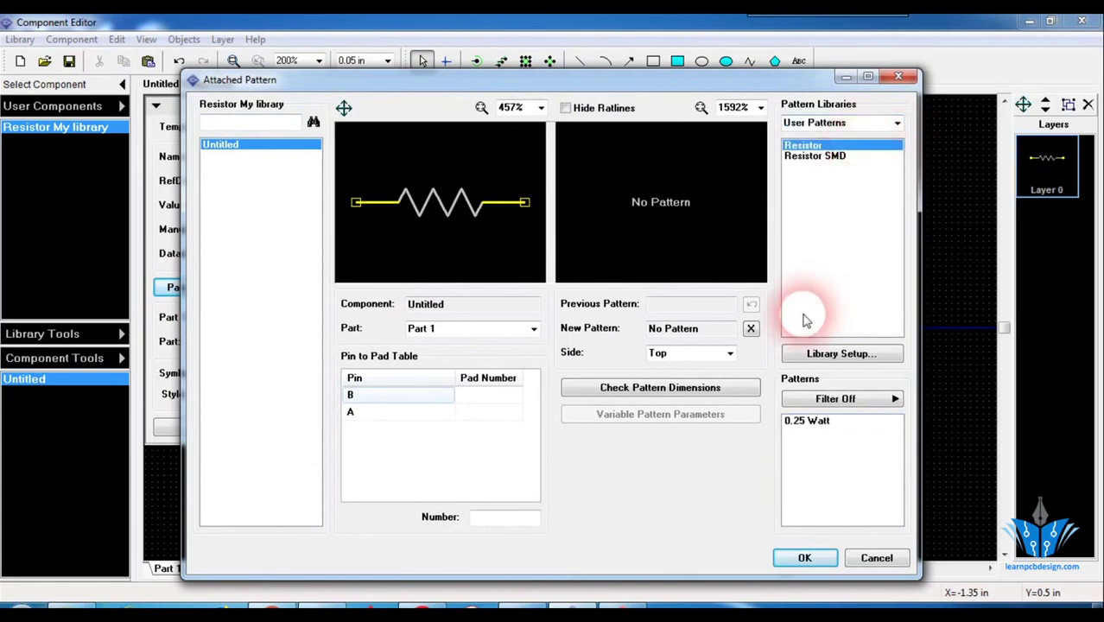
pyautogui.click(807, 420)
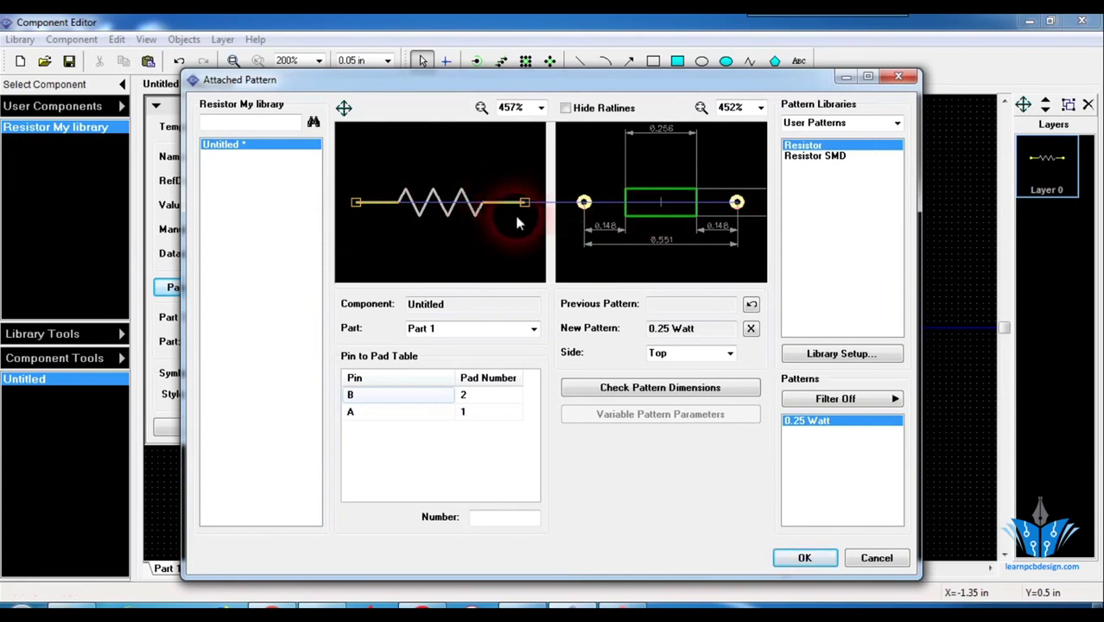
pyautogui.click(802, 558)
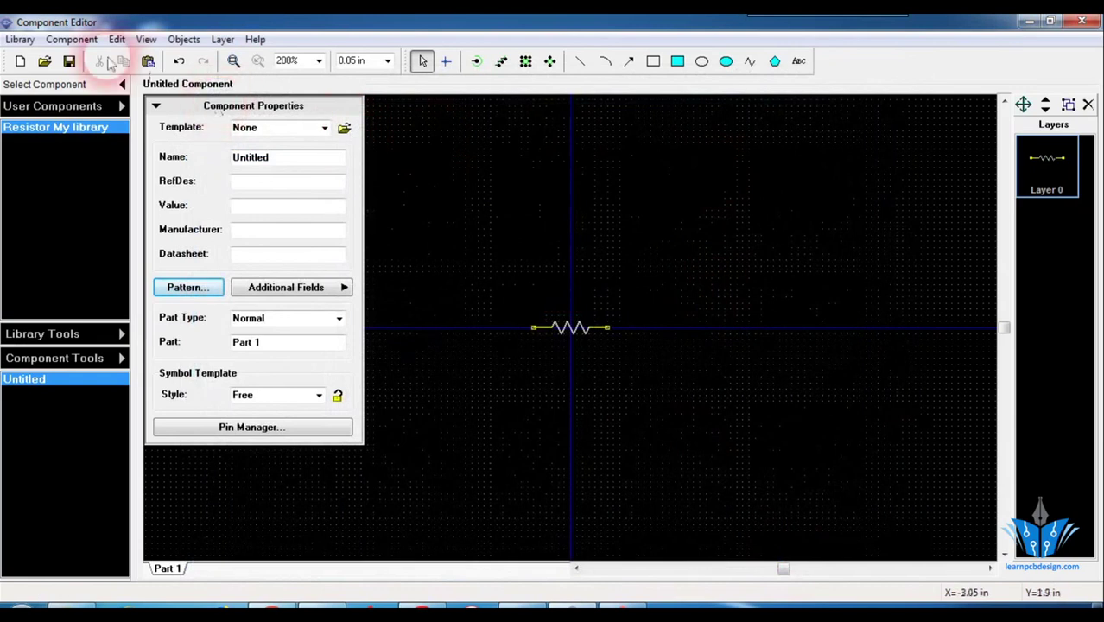
# Save Resistor My library to disk as Resistor.eli
pyautogui.click(70, 62)
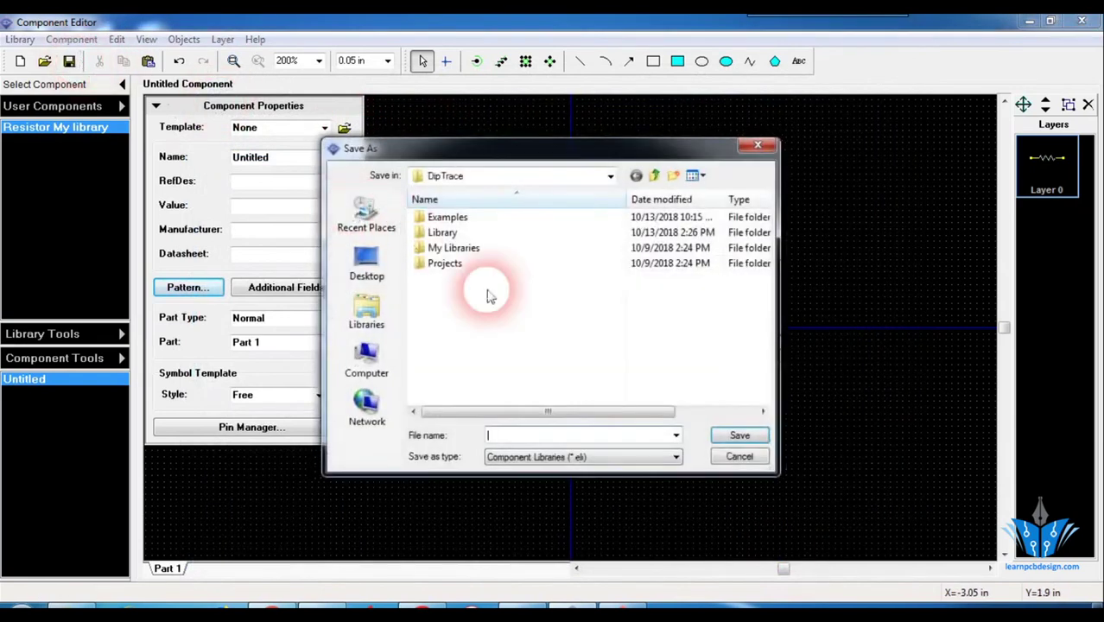
pyautogui.click(522, 436)
pyautogui.write('Res')
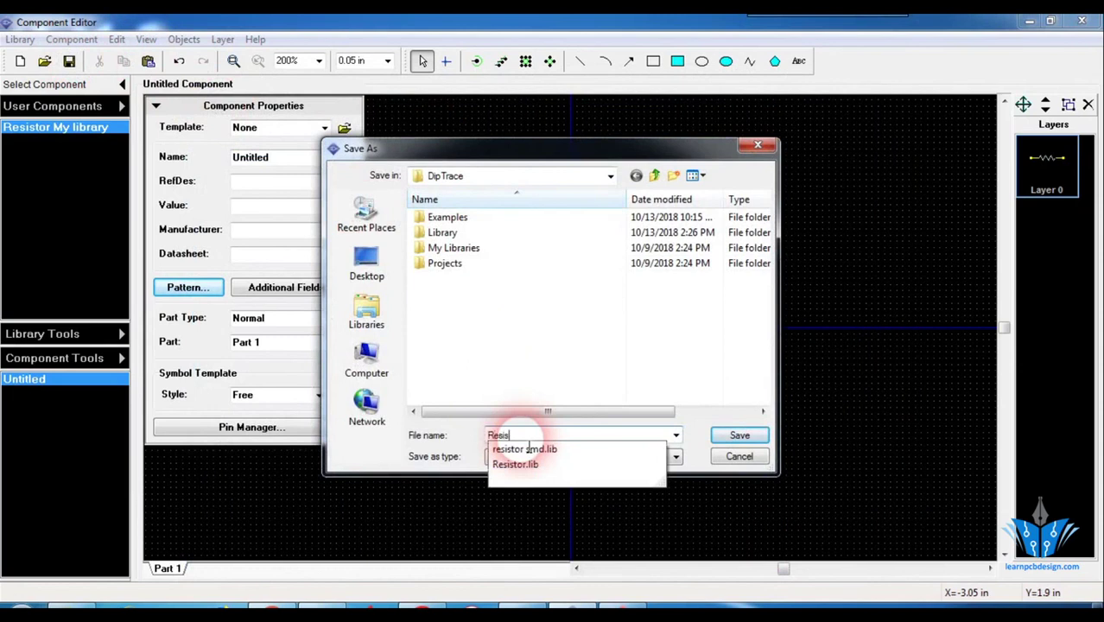
pyautogui.write('is')
pyautogui.press('Down')
pyautogui.press('Down')
pyautogui.press('BackSpace')
pyautogui.press('BackSpace')
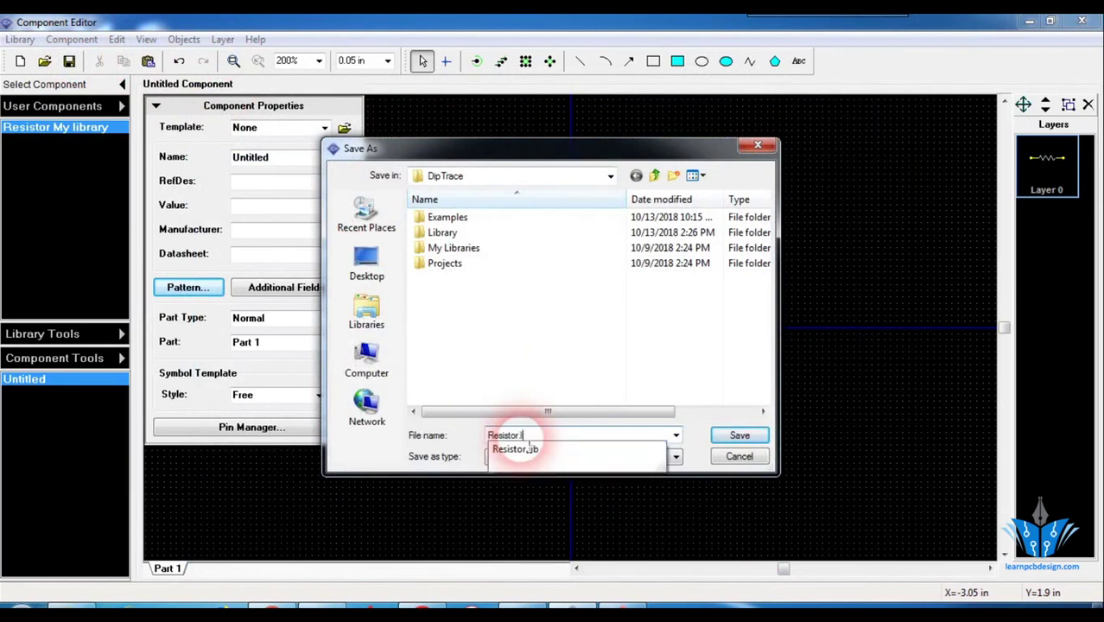
pyautogui.press('BackSpace')
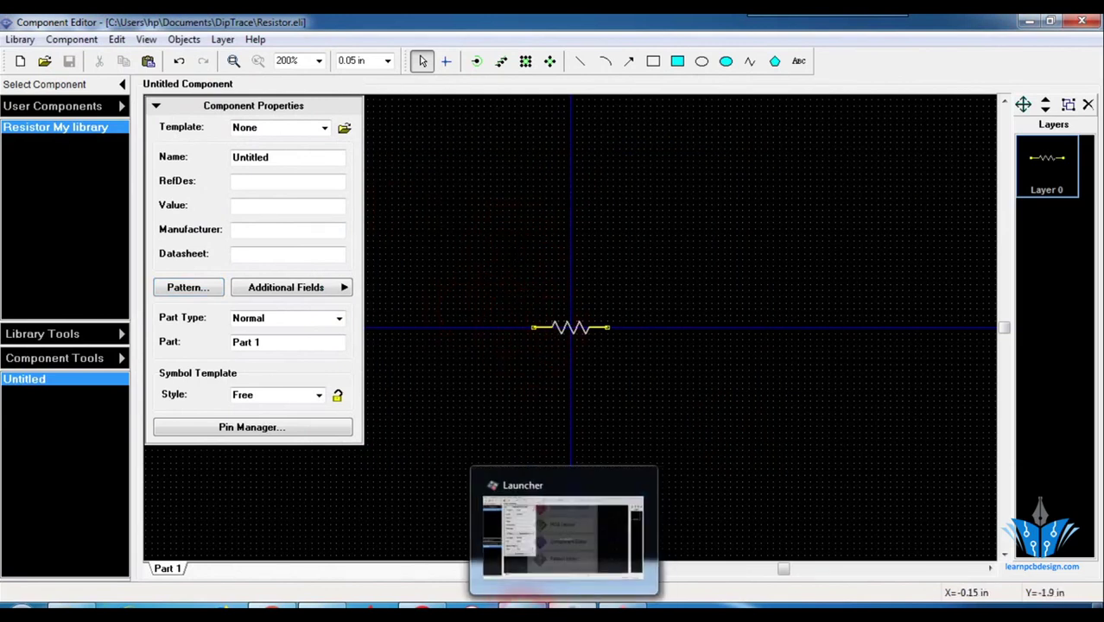
pyautogui.click(567, 609)
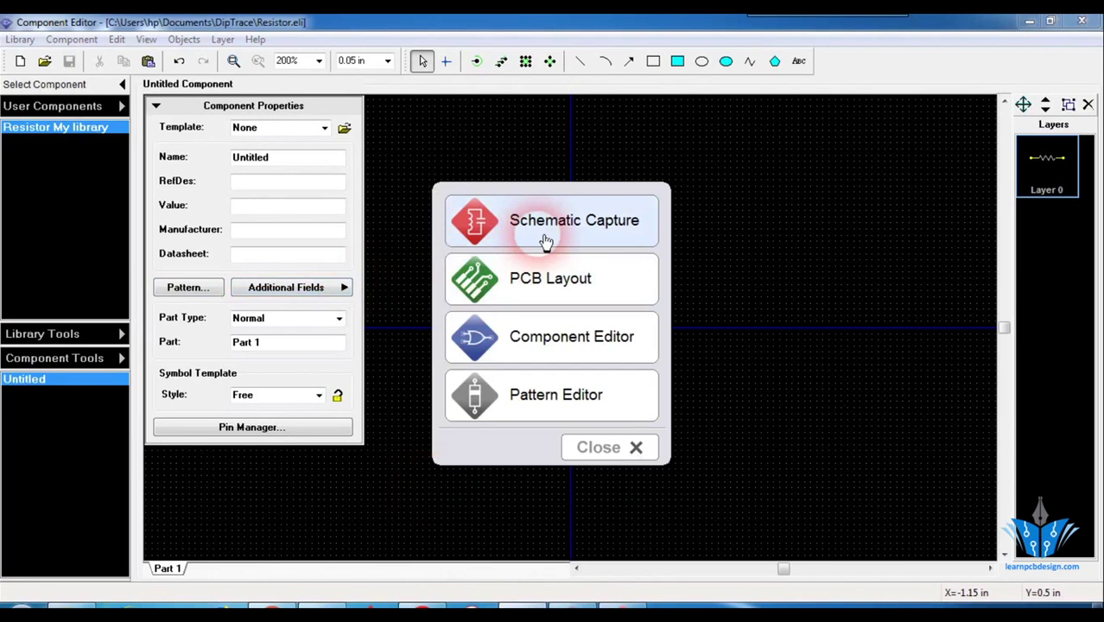
# Launch DipTrace Schematic and open Resistor My library under User Components
pyautogui.click(499, 239)
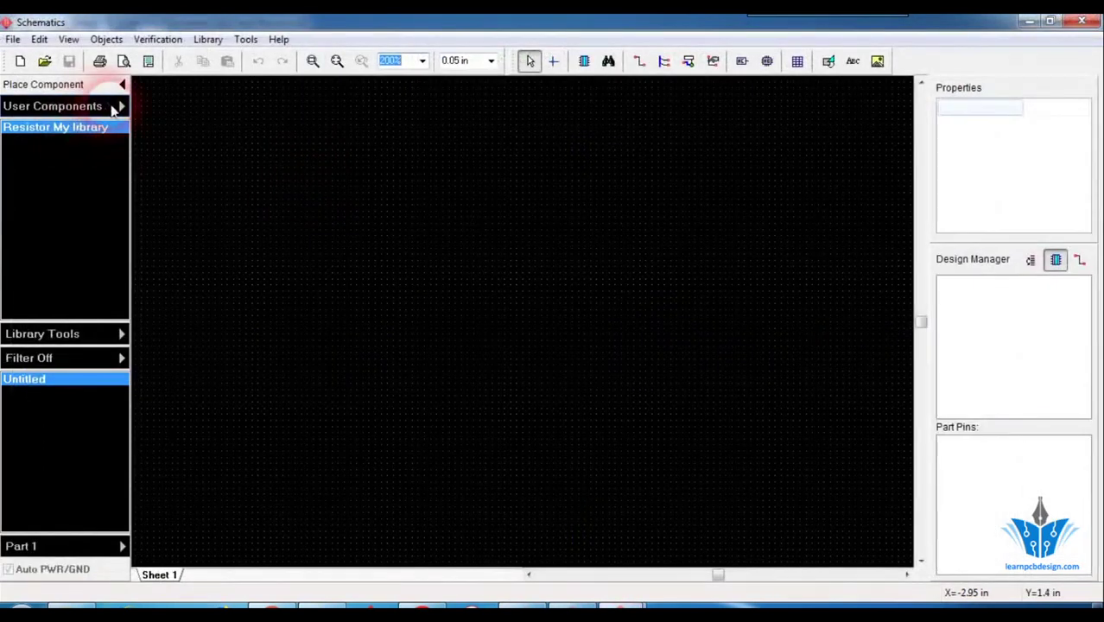
pyautogui.click(112, 108)
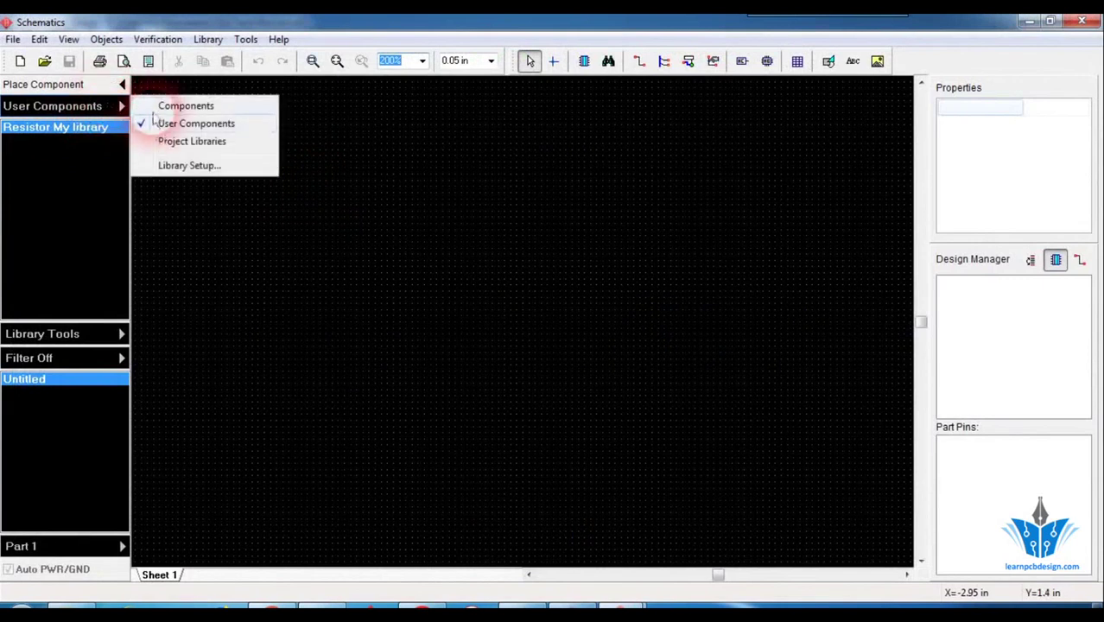
pyautogui.click(149, 105)
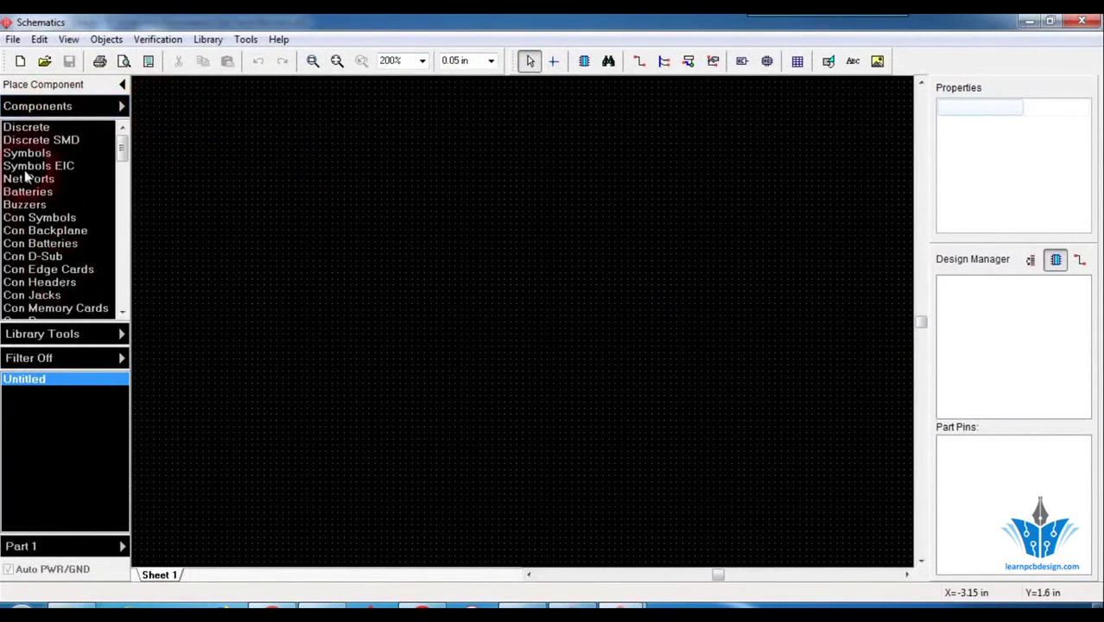
pyautogui.click(35, 129)
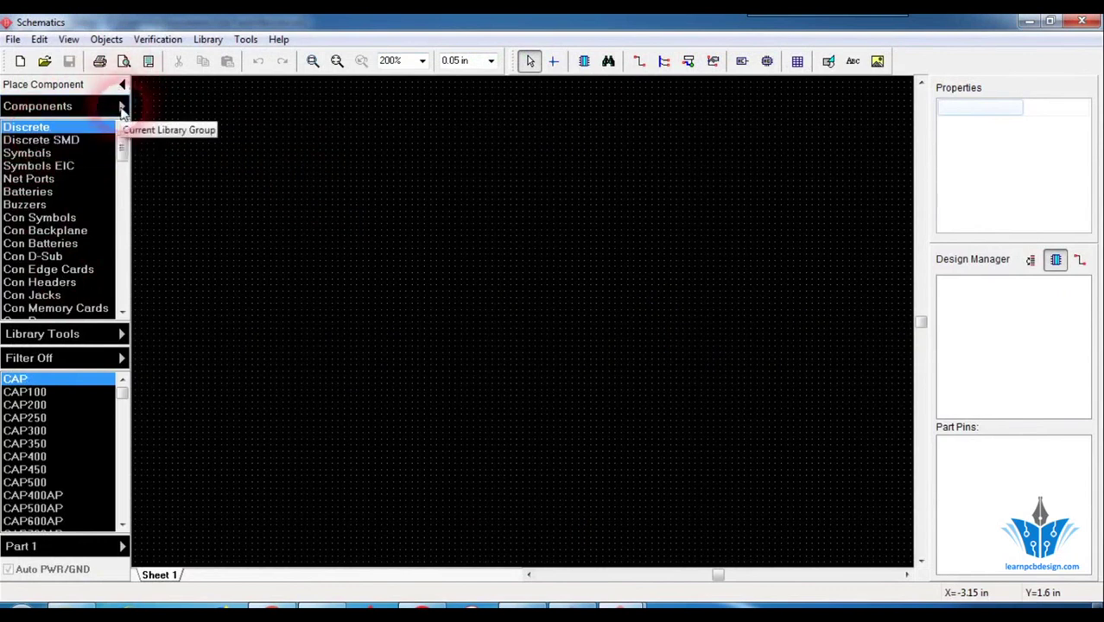
pyautogui.click(121, 107)
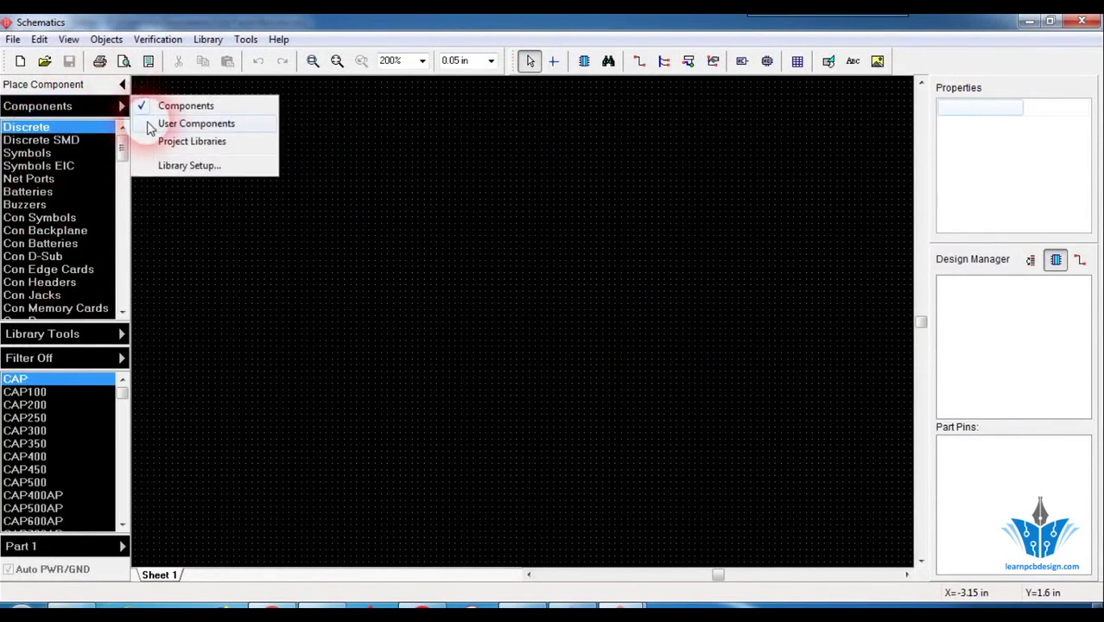
pyautogui.click(148, 126)
pyautogui.click(90, 131)
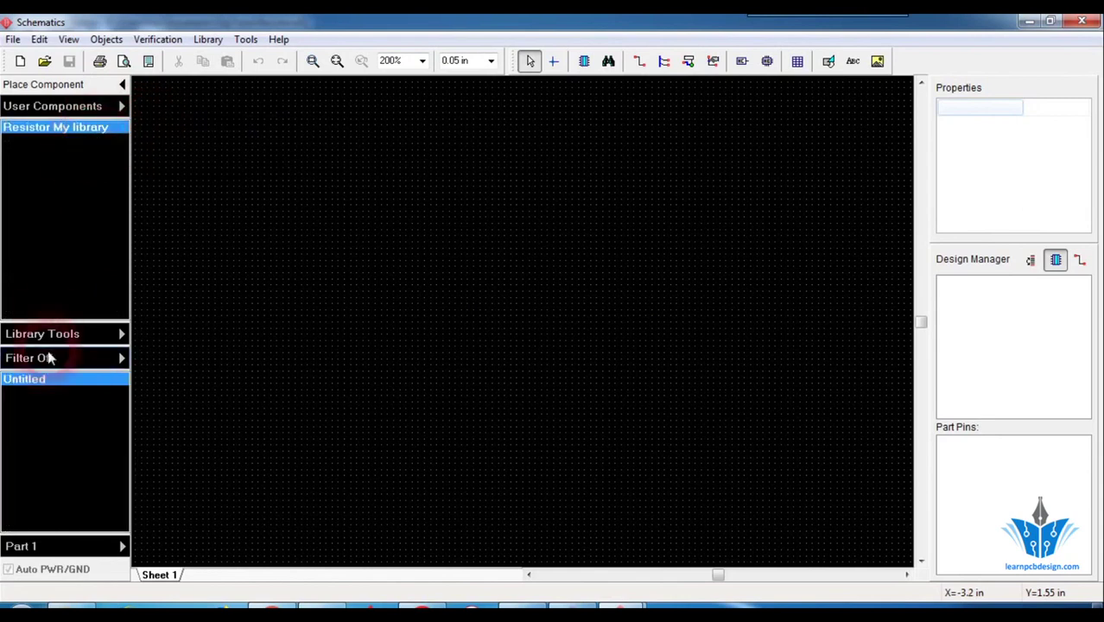
# Preview the library's resistor part and drag it onto the sheet near the bottom edge
pyautogui.click(63, 379)
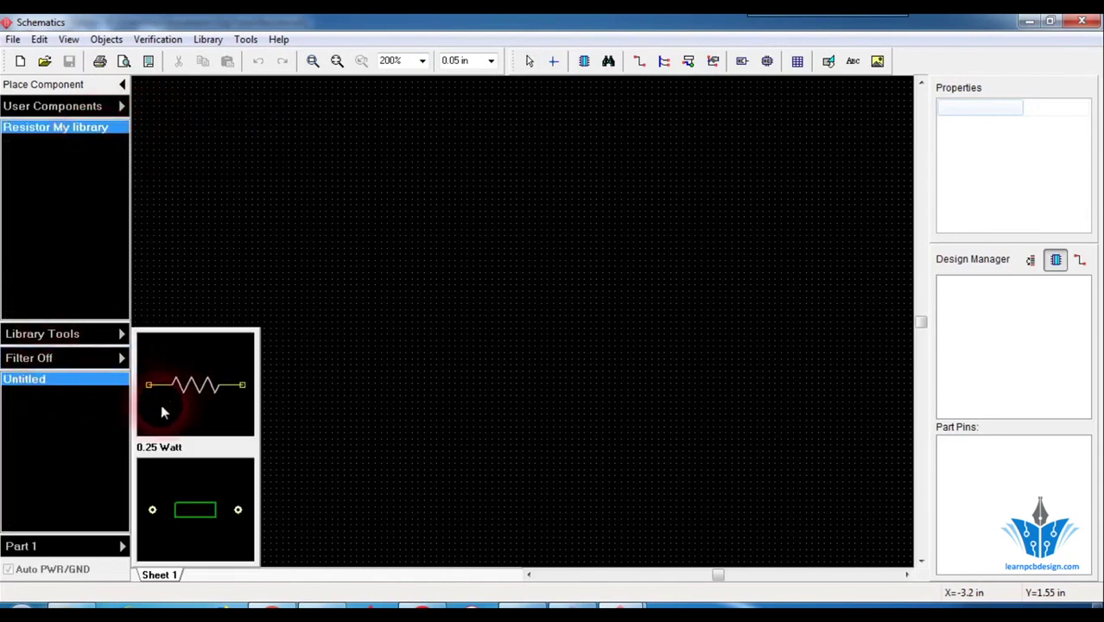
pyautogui.click(184, 385)
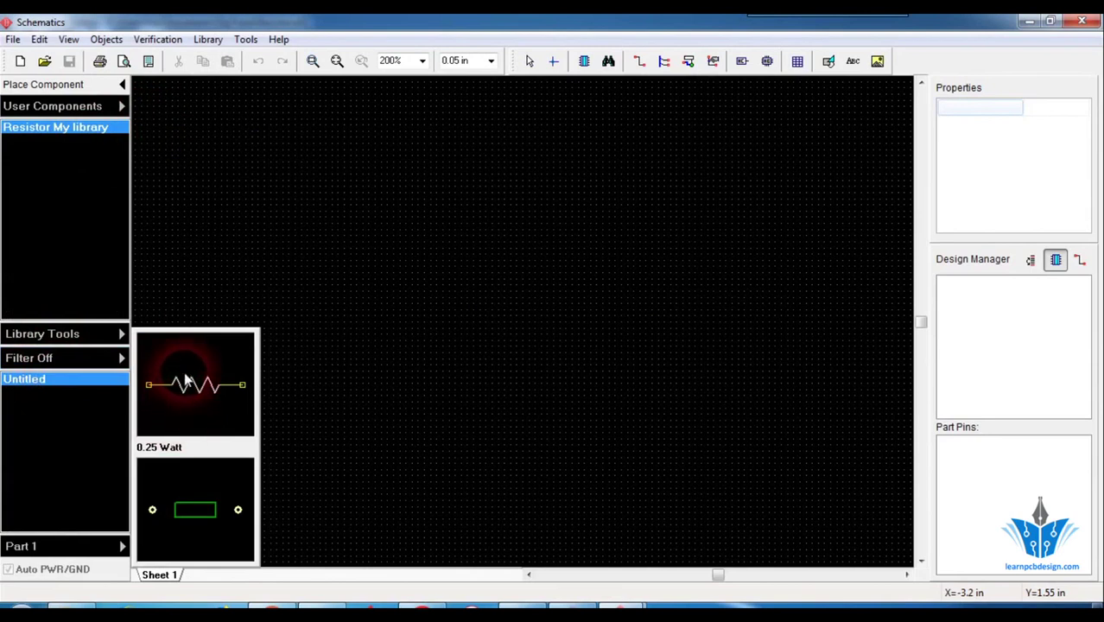
pyautogui.click(209, 519)
pyautogui.click(208, 432)
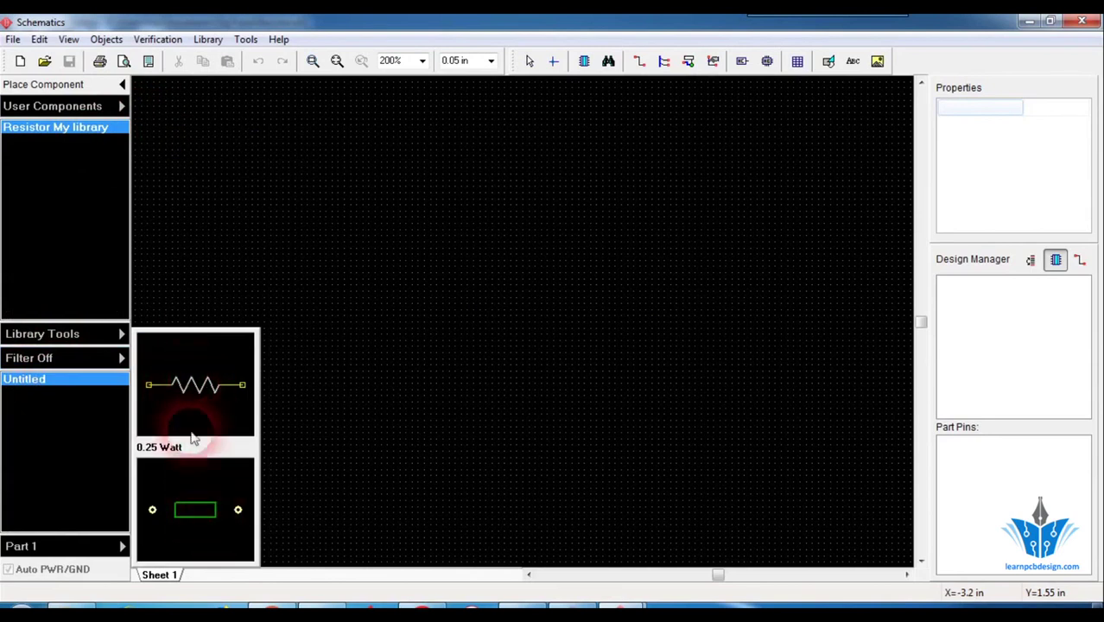
pyautogui.moveTo(209, 513); pyautogui.dragTo(413, 587)
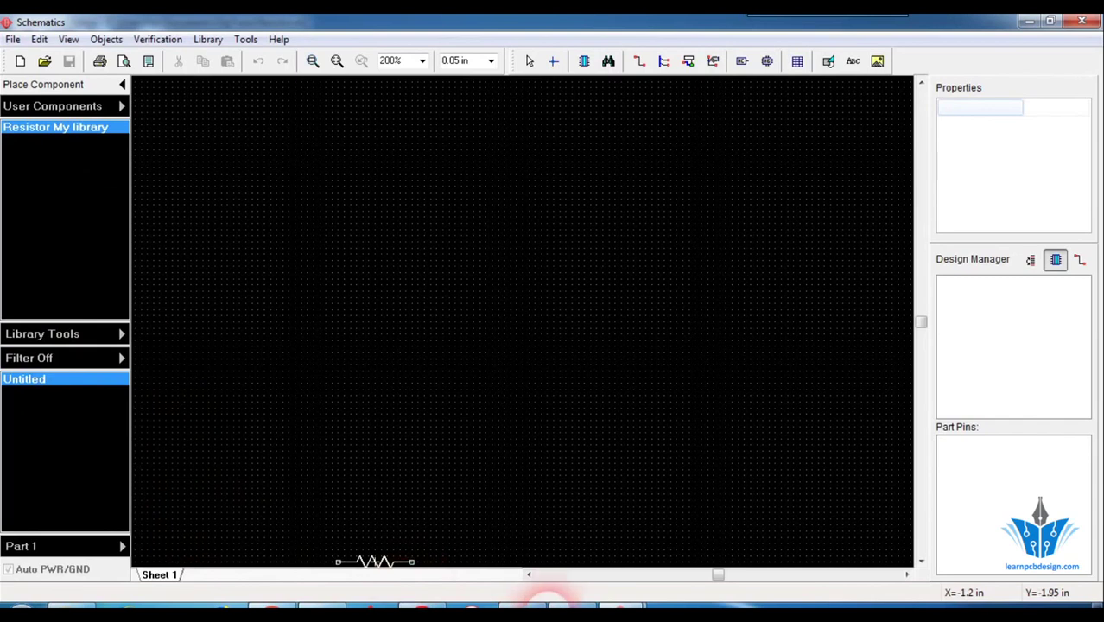
# In Component Editor, replace the component's old name with 'Resistor', save the library, and return to Schematic
pyautogui.click(553, 604)
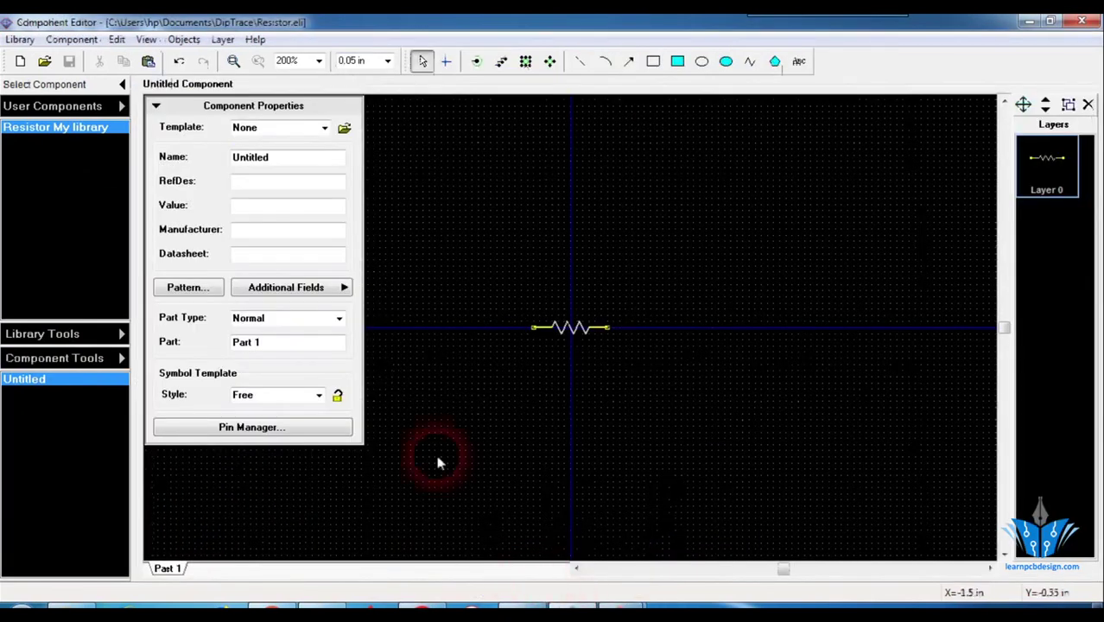
pyautogui.click(288, 160)
pyautogui.press('BackSpace')
pyautogui.press('BackSpace')
pyautogui.press('BackSpace')
pyautogui.press('BackSpace')
pyautogui.press('BackSpace')
pyautogui.press('BackSpace')
pyautogui.press('BackSpace')
pyautogui.press('BackSpace')
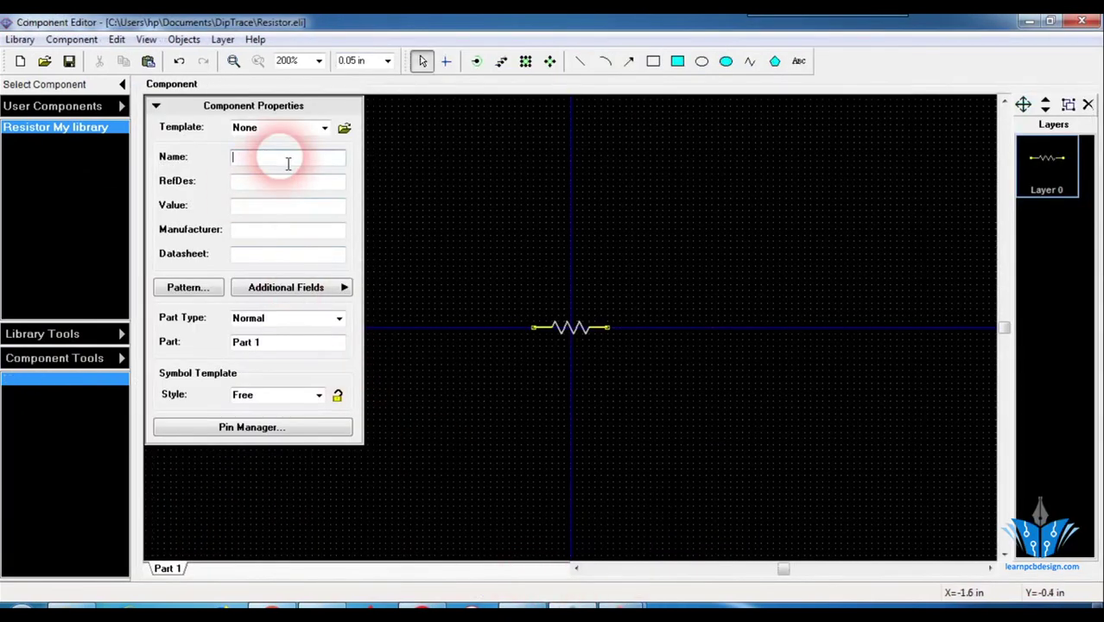
pyautogui.write('Resis')
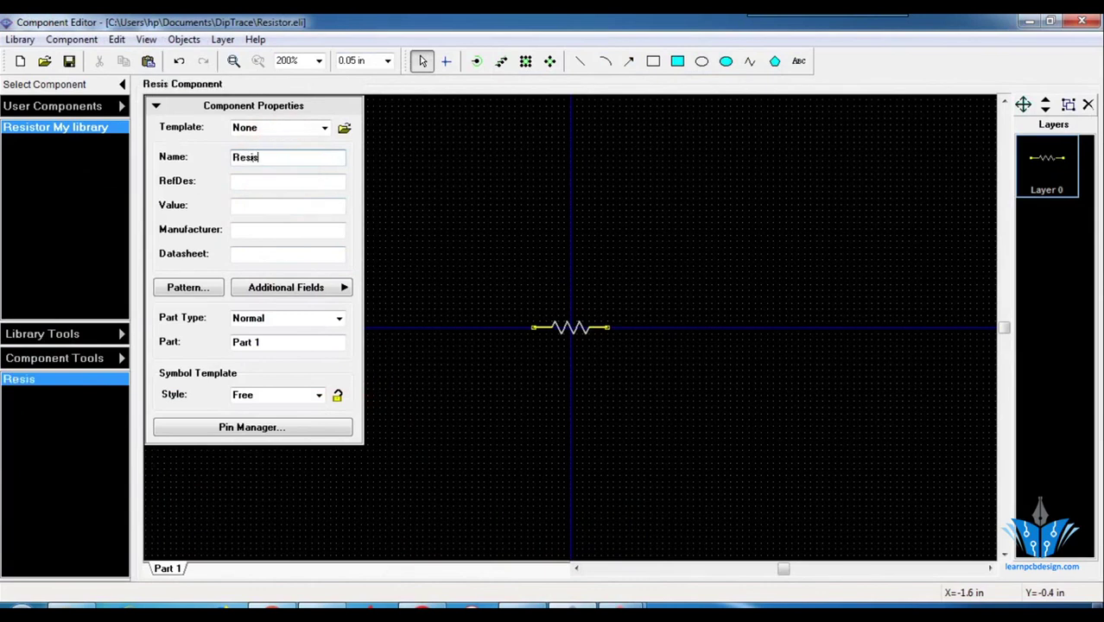
pyautogui.write('tor')
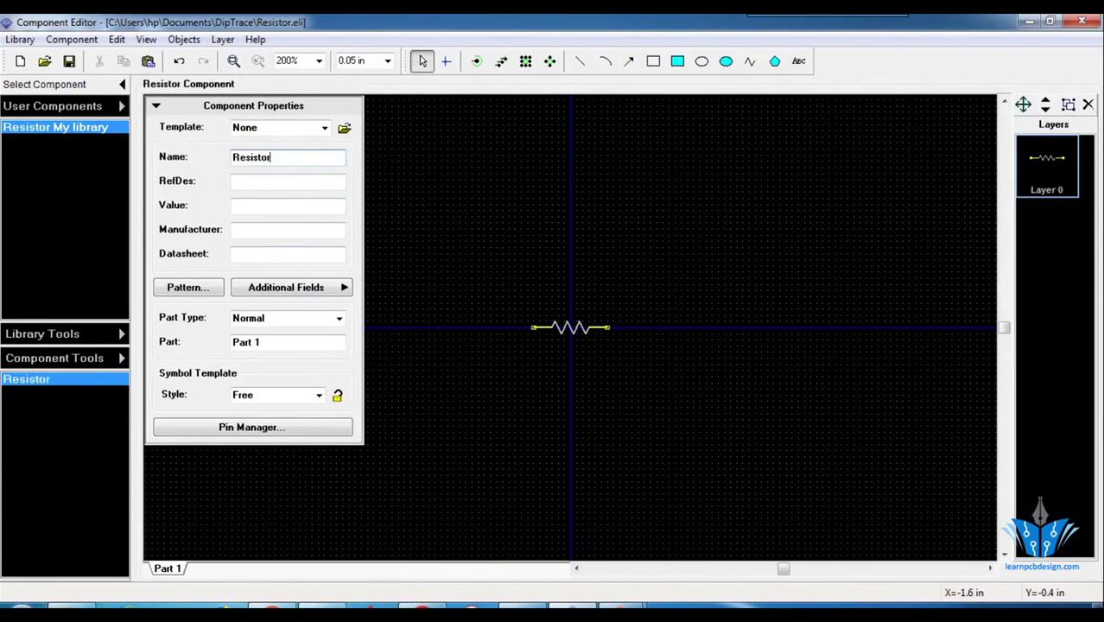
pyautogui.click(69, 62)
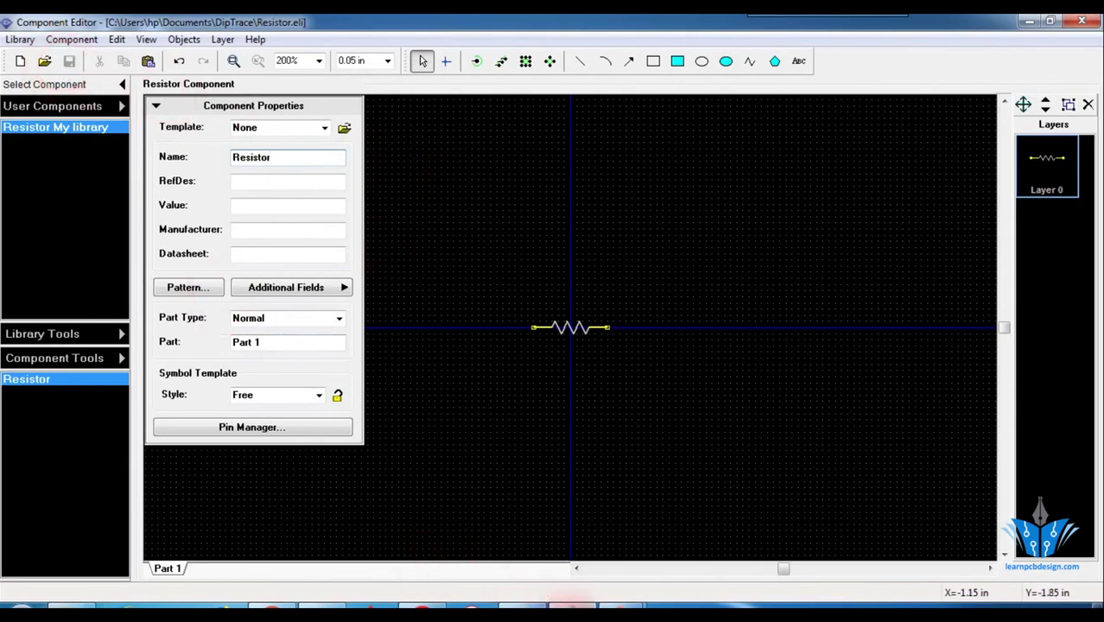
pyautogui.click(441, 604)
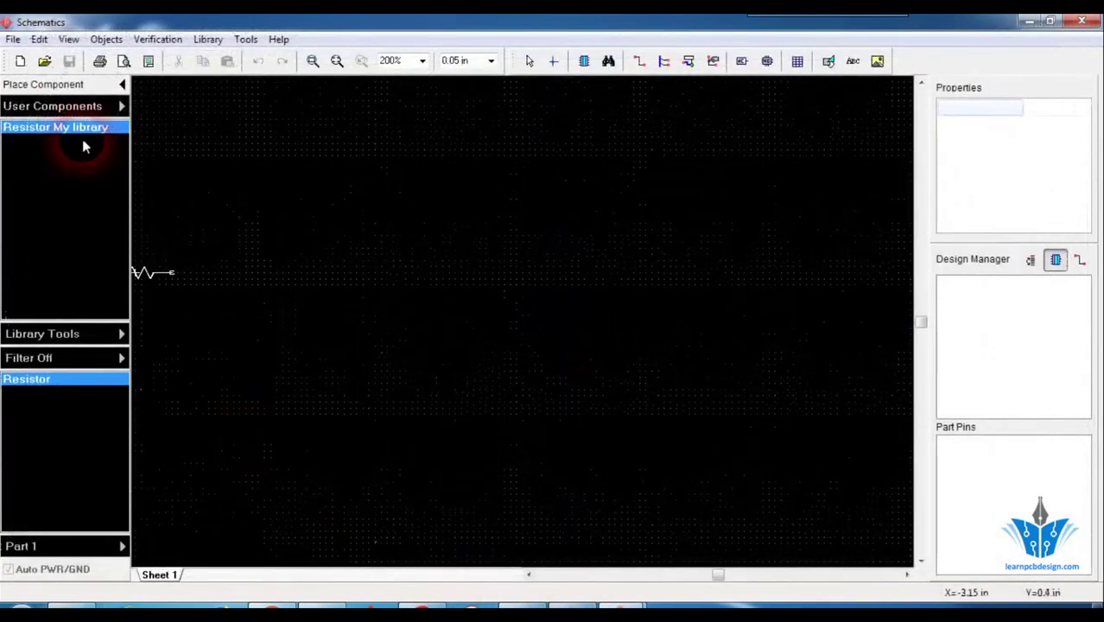
# Switch the library group selector back to User Components
pyautogui.click(73, 105)
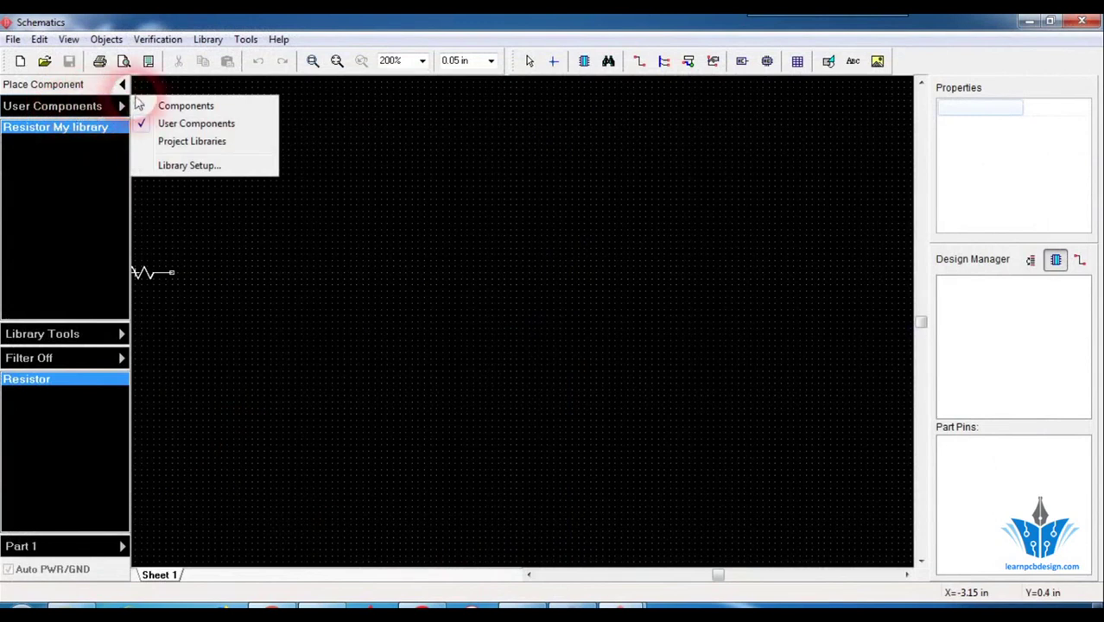
pyautogui.click(146, 105)
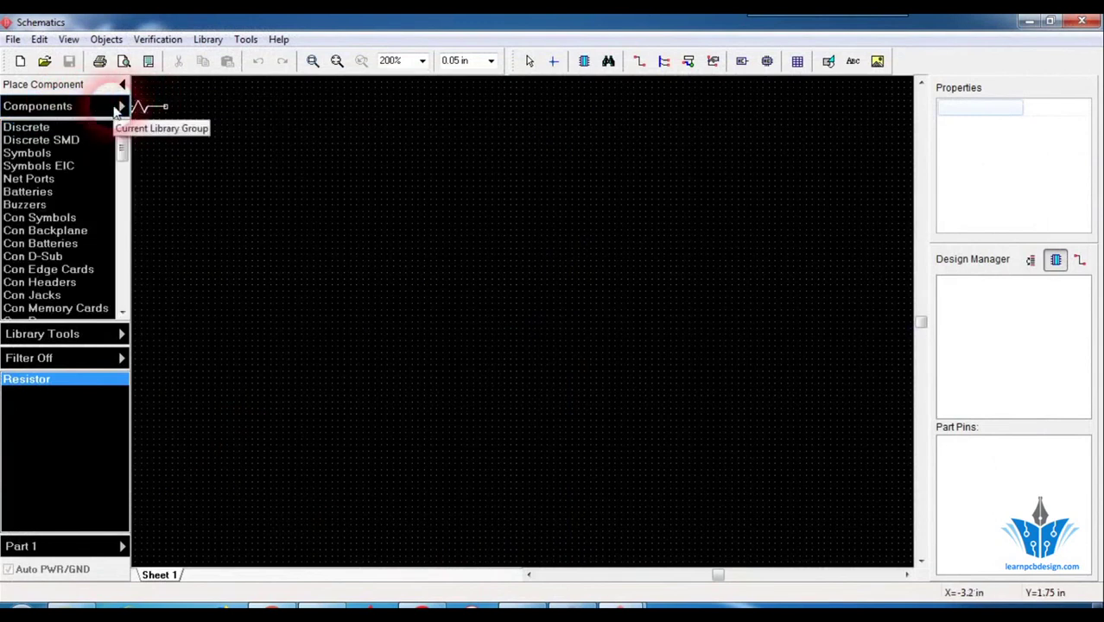
pyautogui.click(119, 105)
pyautogui.click(138, 122)
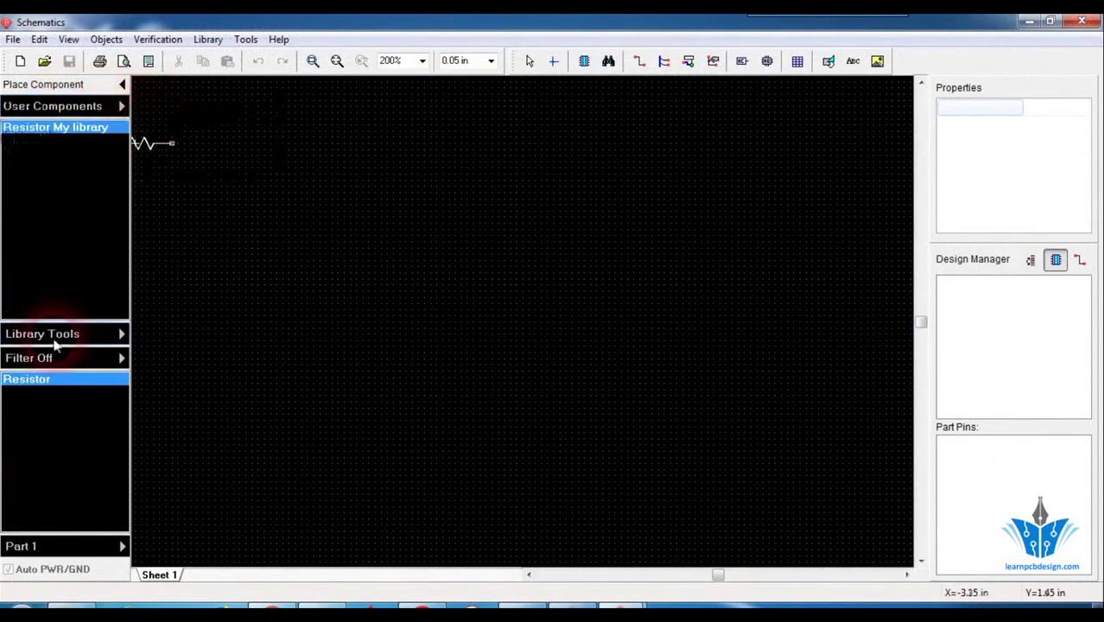
# Preview the Resistor part's 0.25 Watt footprint, cancel placement, and select the standard Components group
pyautogui.moveTo(87, 391)
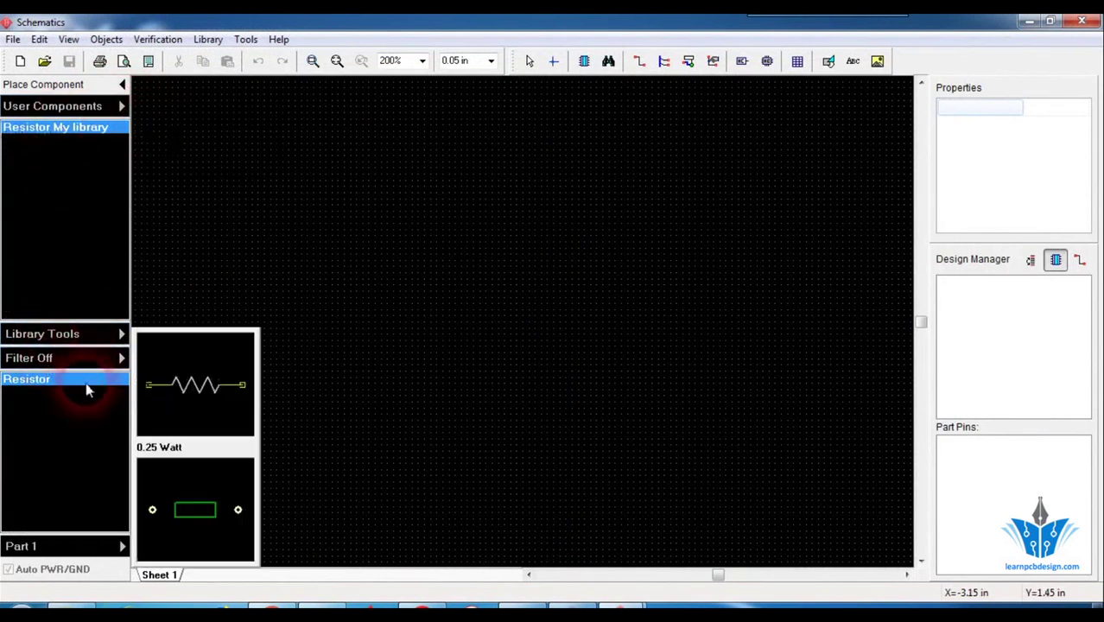
pyautogui.click(217, 501)
pyautogui.rightClick(290, 259)
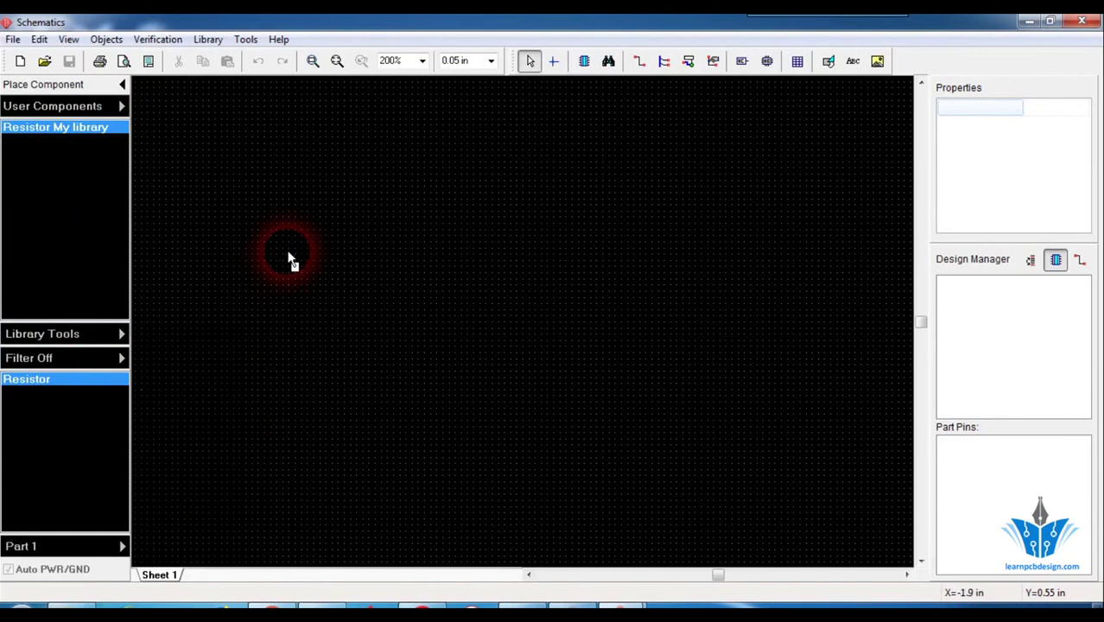
pyautogui.click(121, 105)
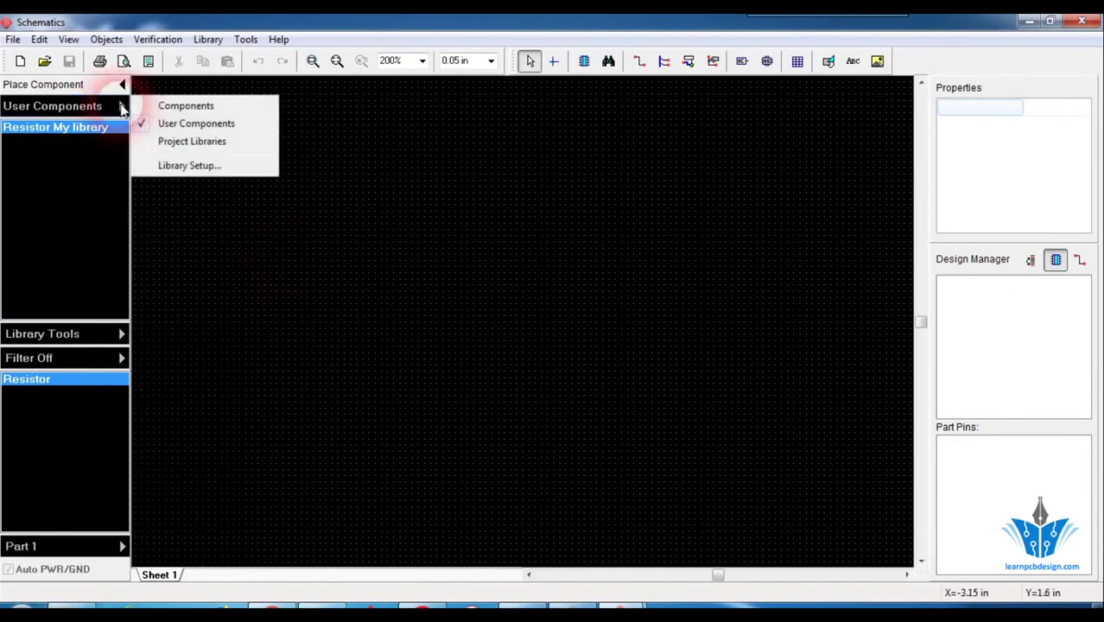
pyautogui.click(153, 107)
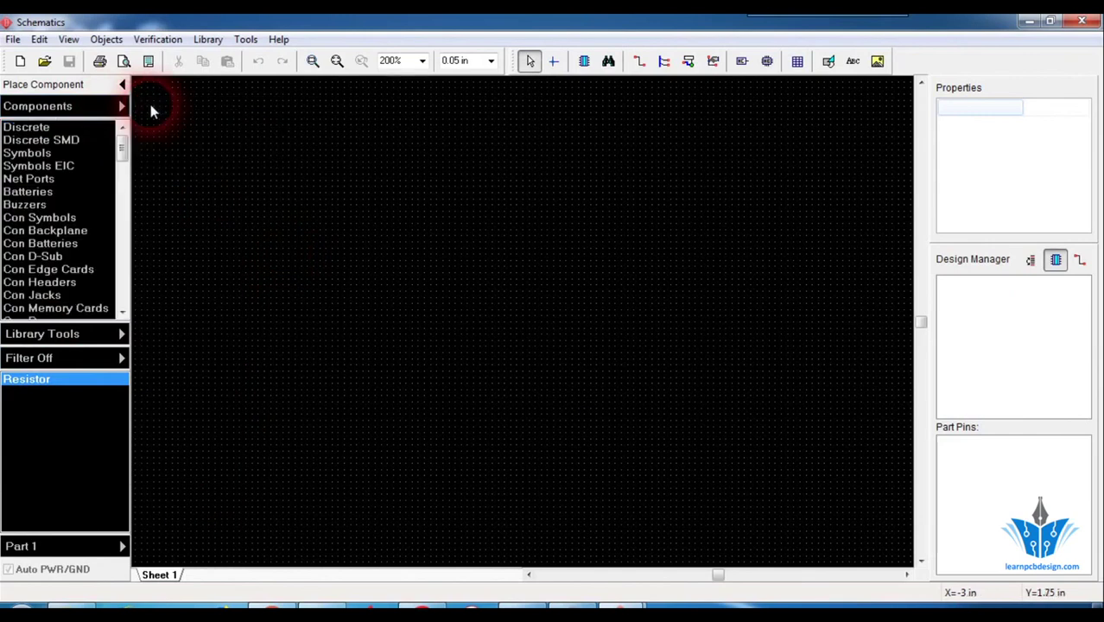